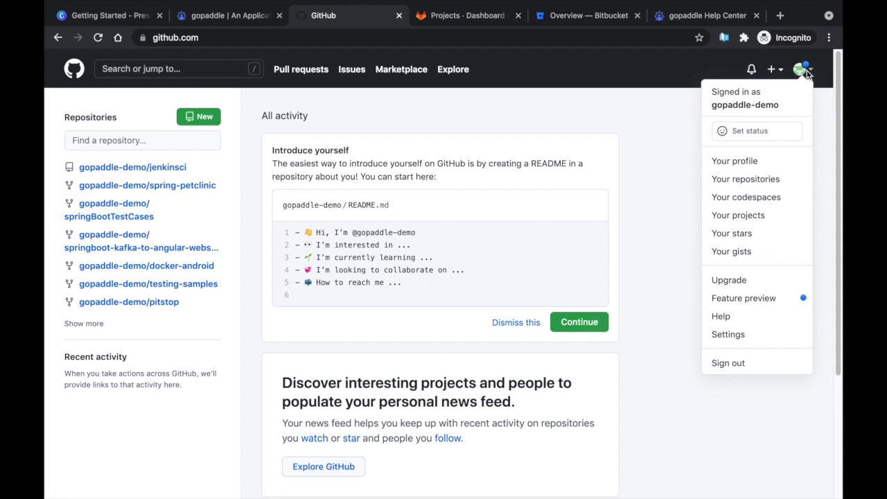
Go to GitHub Settings > Developer settings > OAuth Apps and start registering a new application
click(771, 334)
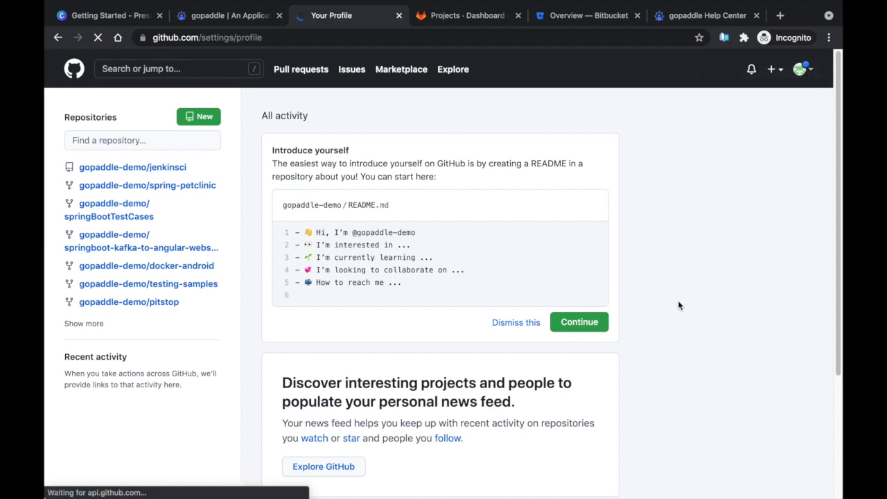
scroll(47, 341, down, 2)
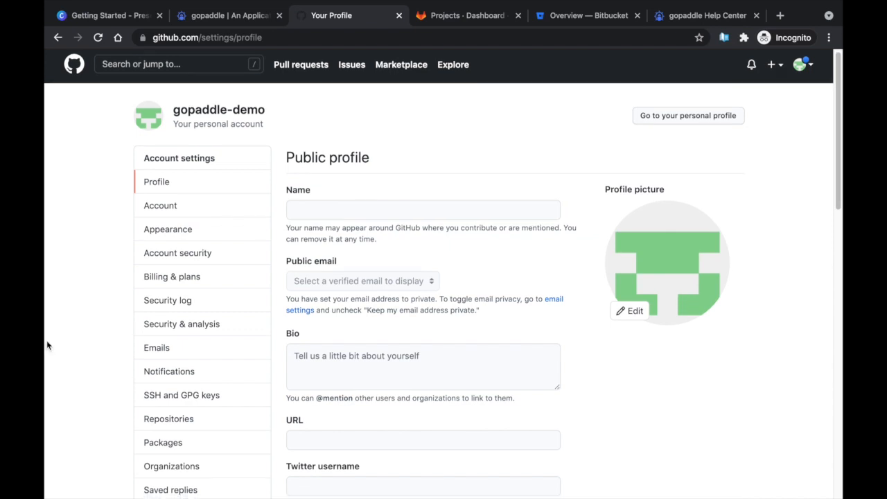
scroll(49, 340, down, 4)
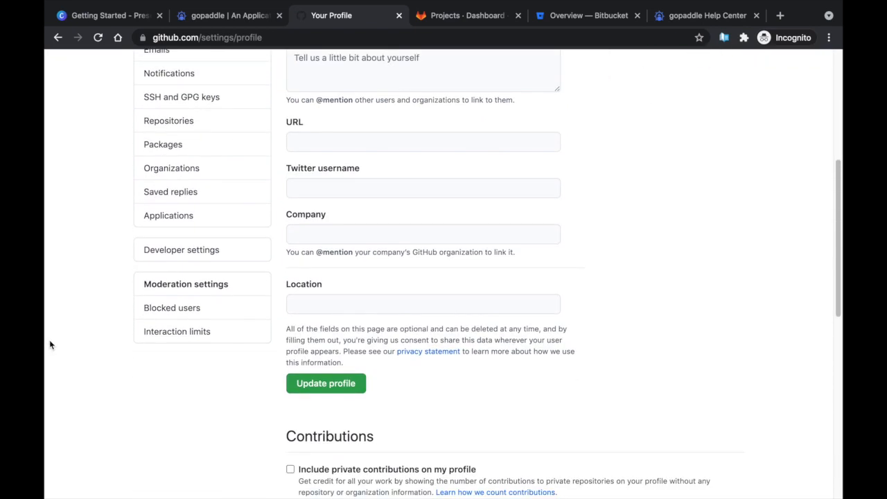
click(181, 250)
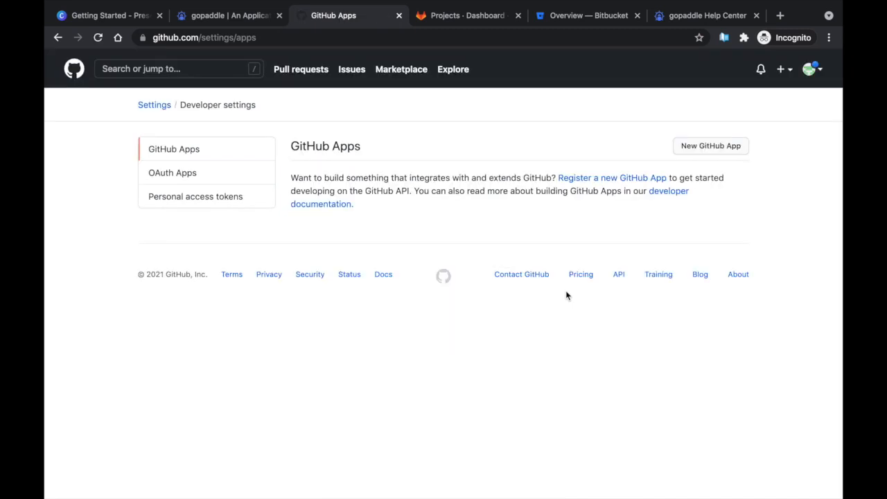
click(155, 173)
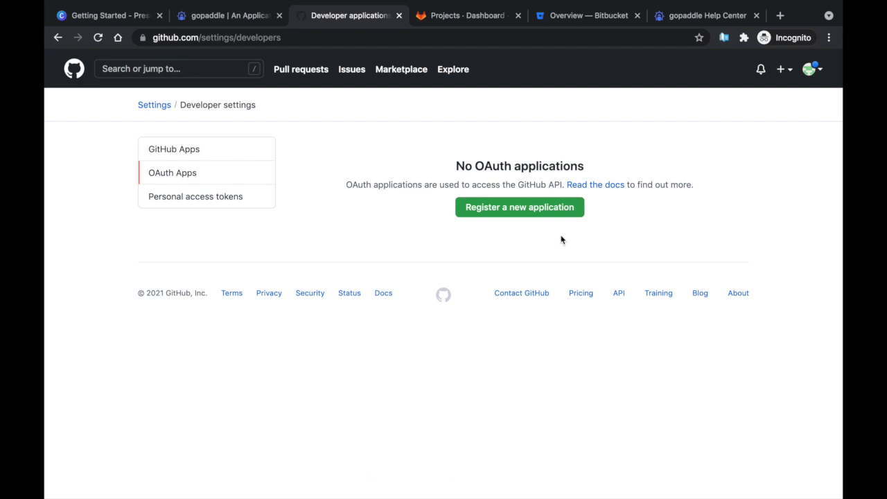
click(554, 207)
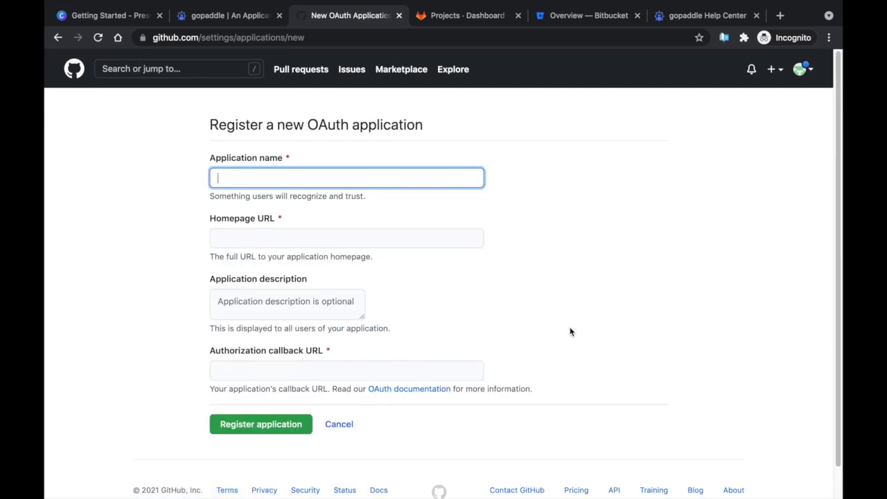
text(tut)
text(ora)
text(ial-code-auth)
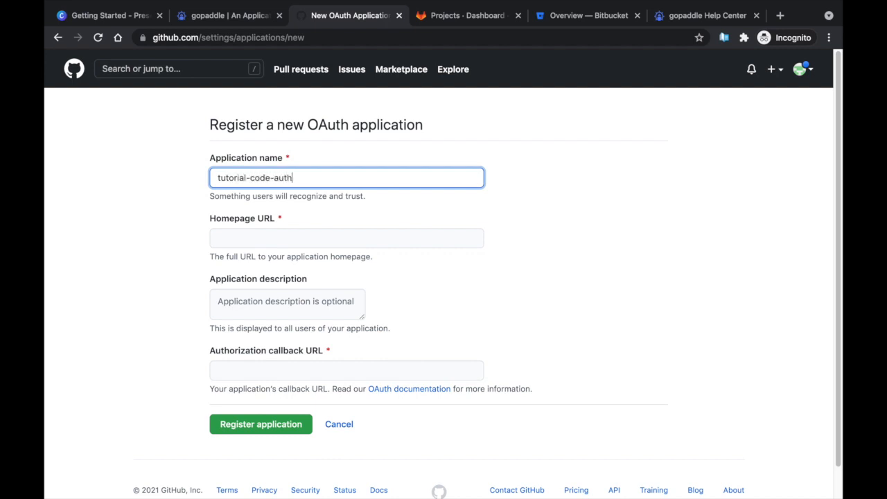
key(Tab)
text(https://portal.go)
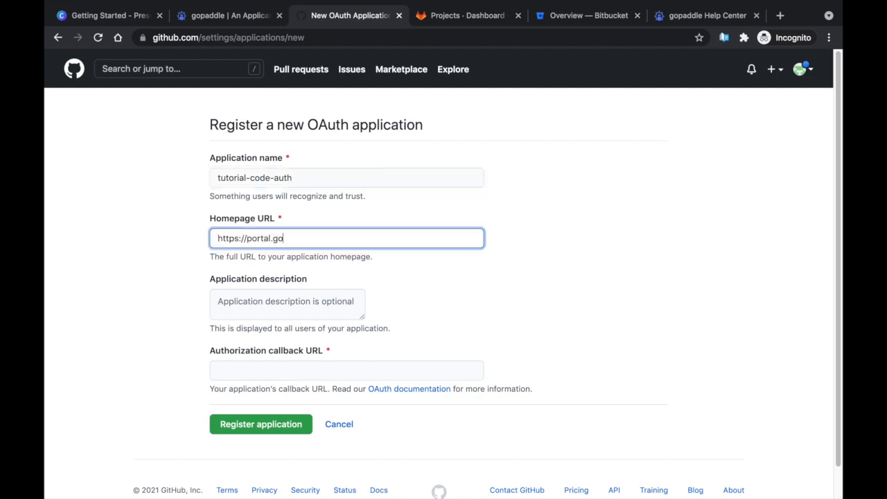
text(paddle.io)
key(super+a)
key(ctrl+c)
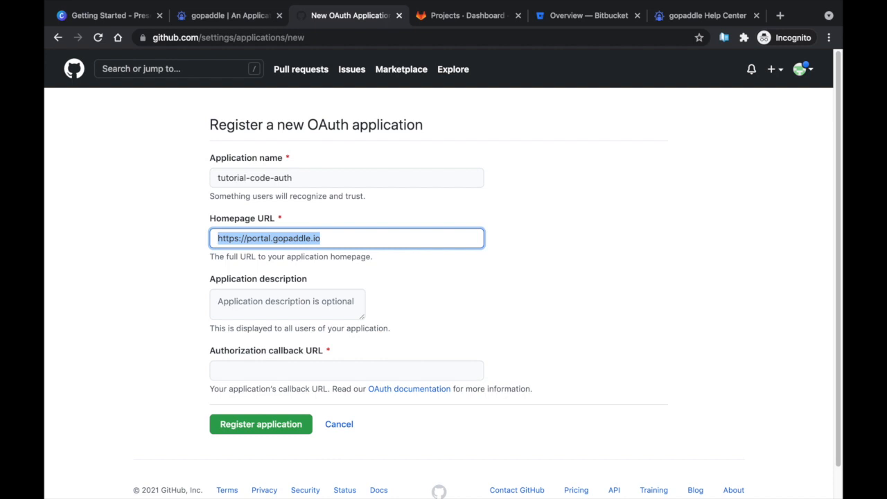
click(431, 370)
key(ctrl+v)
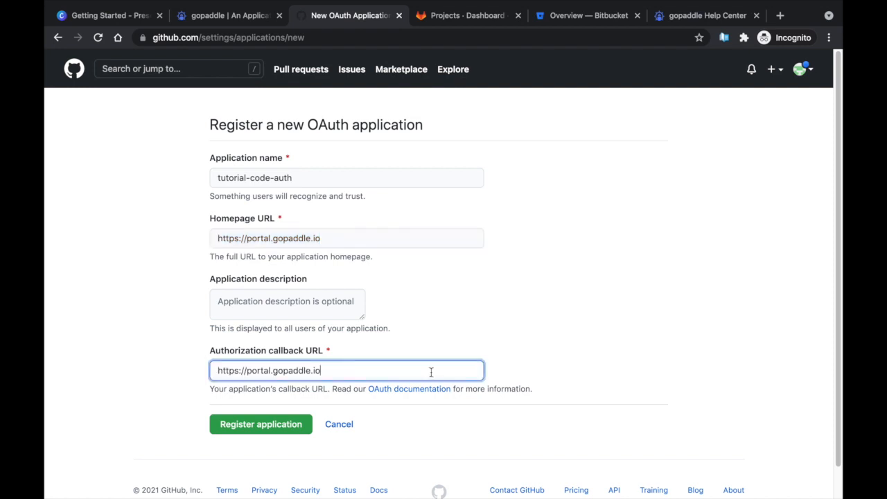
text(/codes)
click(271, 434)
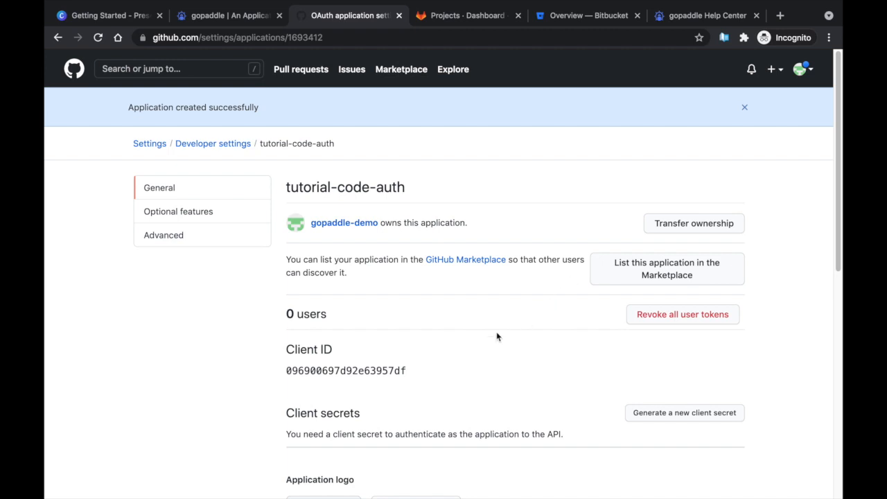
key(ctrl+shift+Tab)
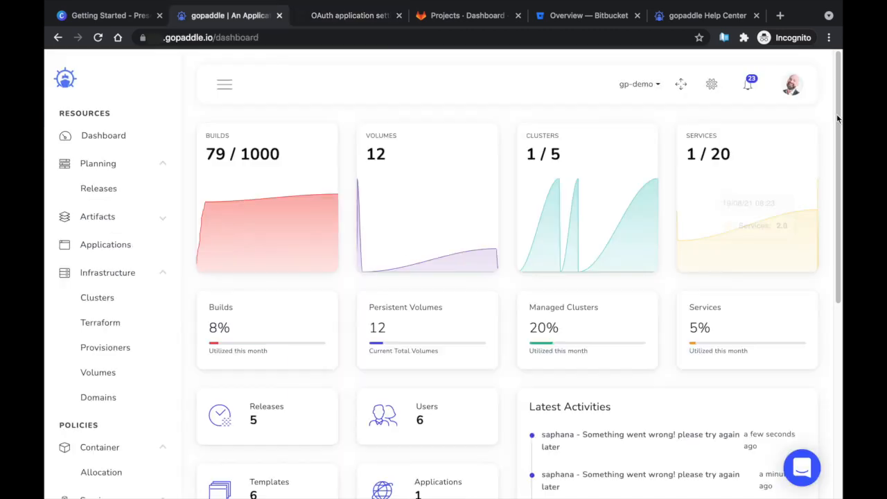
Open gopaddle's Code settings and start adding a new code authenticator
click(712, 86)
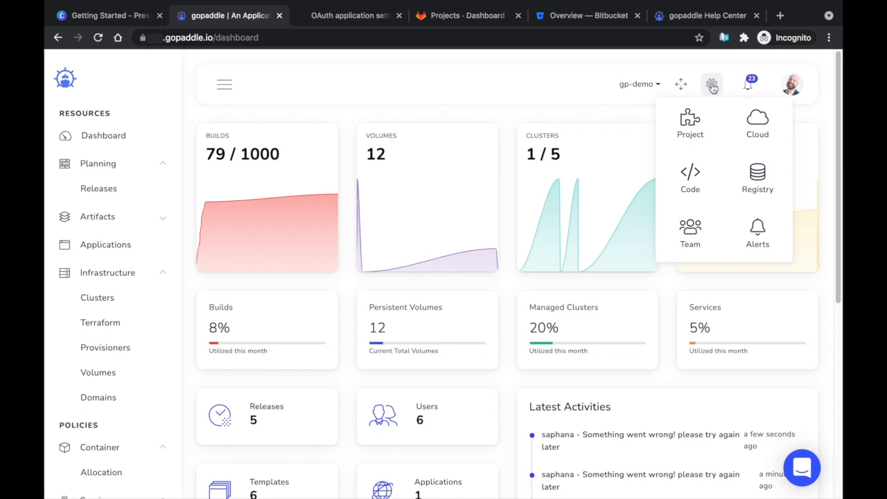
click(693, 176)
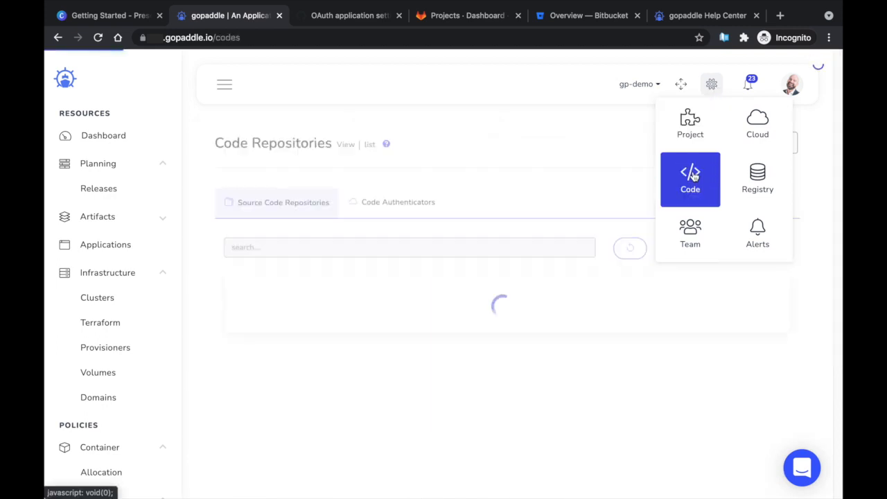
click(411, 208)
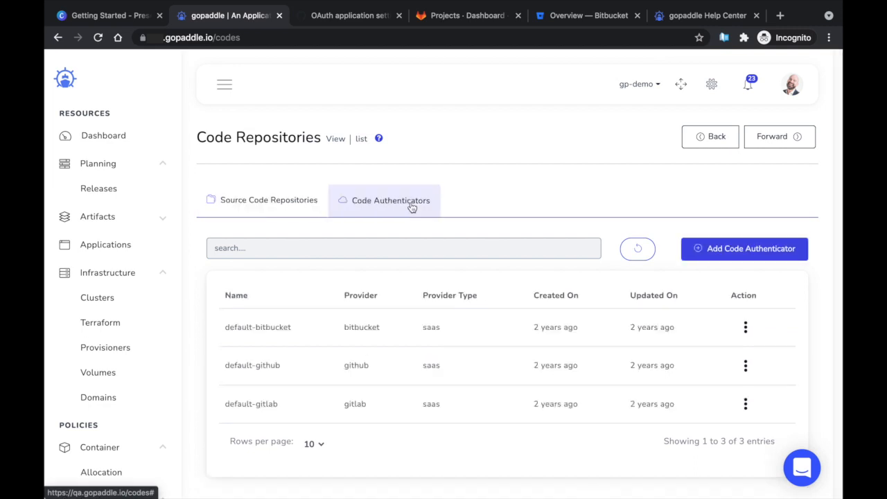
click(735, 253)
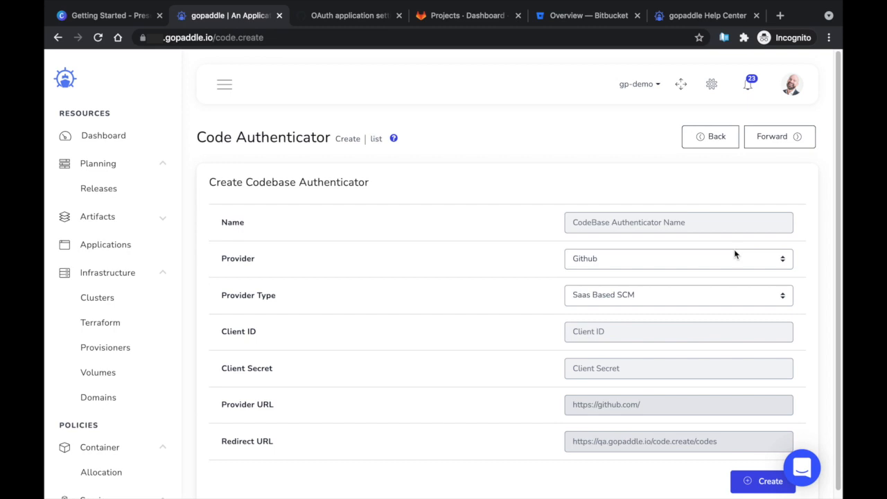
Name the authenticator tutorial-github-auth, keeping provider Github and type Saas Based SCM
click(707, 222)
text(tutorial-github-auth)
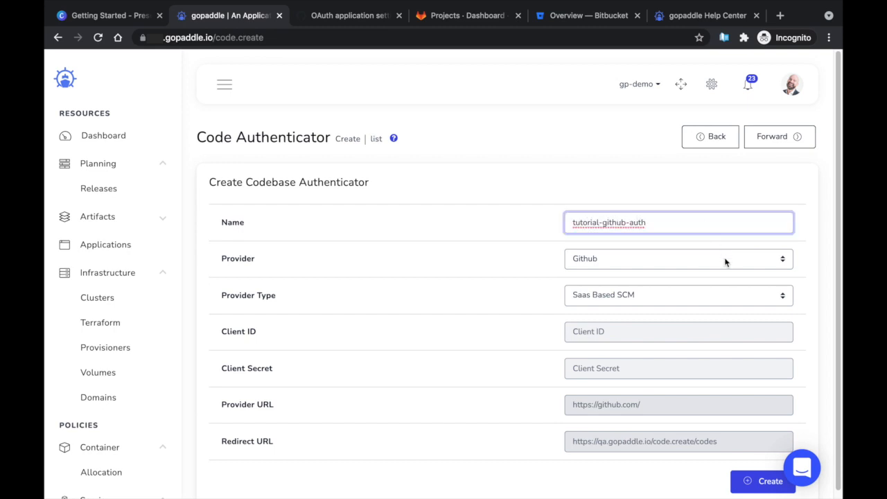
click(726, 262)
click(725, 260)
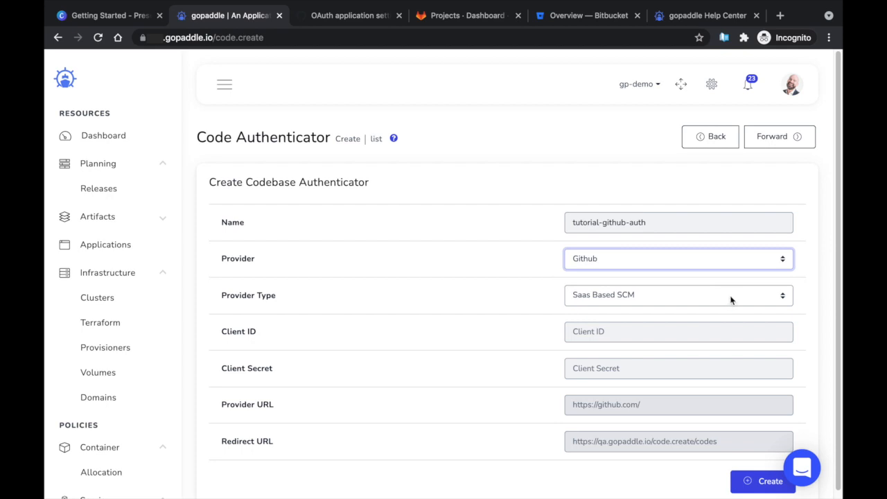
click(731, 300)
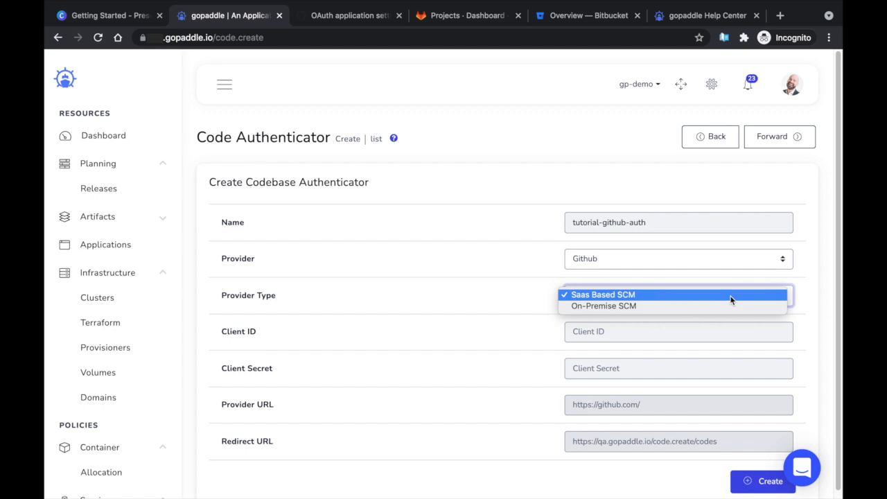
click(731, 299)
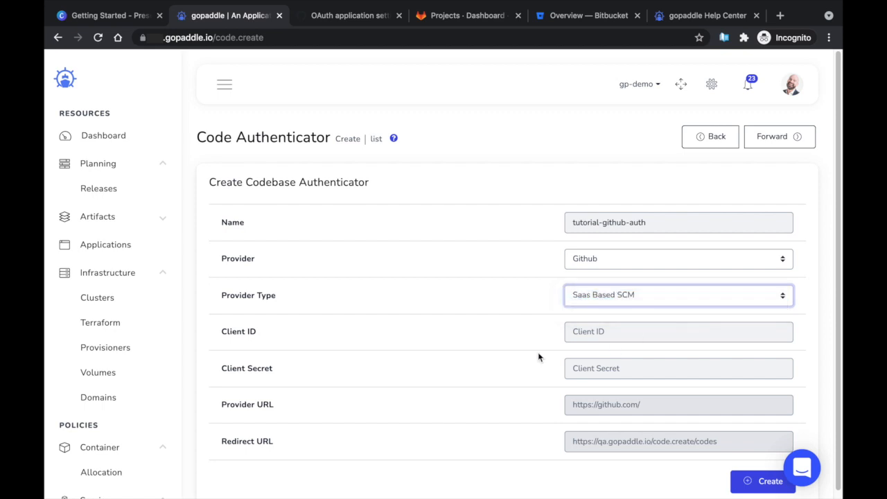
click(613, 331)
Paste the GitHub app's Client ID and Client Secret into the authenticator form
key(ctrl+v)
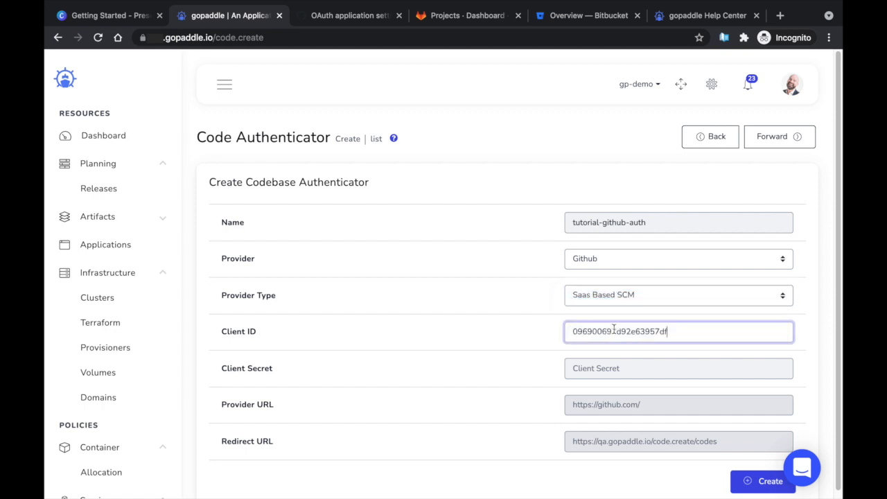
key(Tab)
key(ctrl+v)
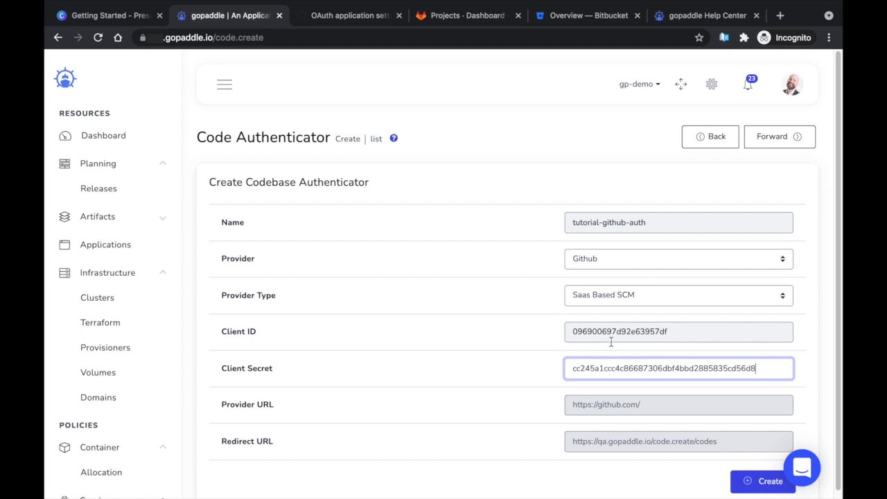
click(622, 404)
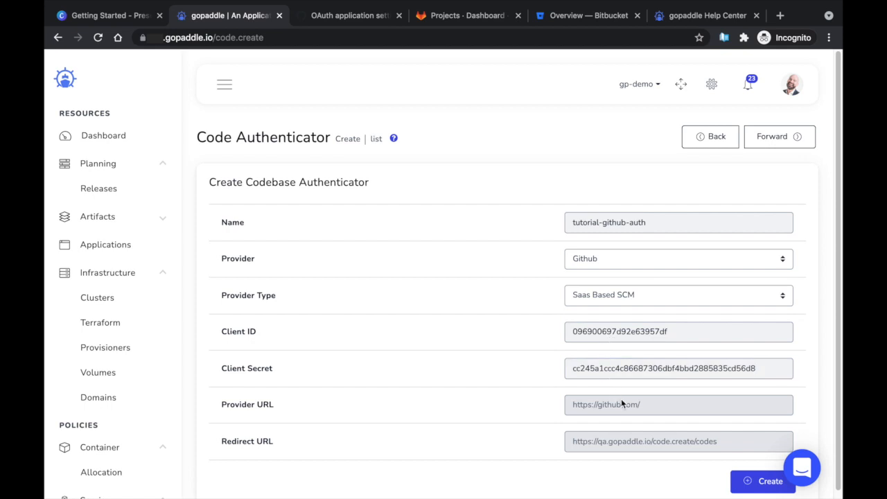
Toggle provider type to On-Premise SCM and back to Saas Based SCM, then create tutorial-github-auth
click(636, 300)
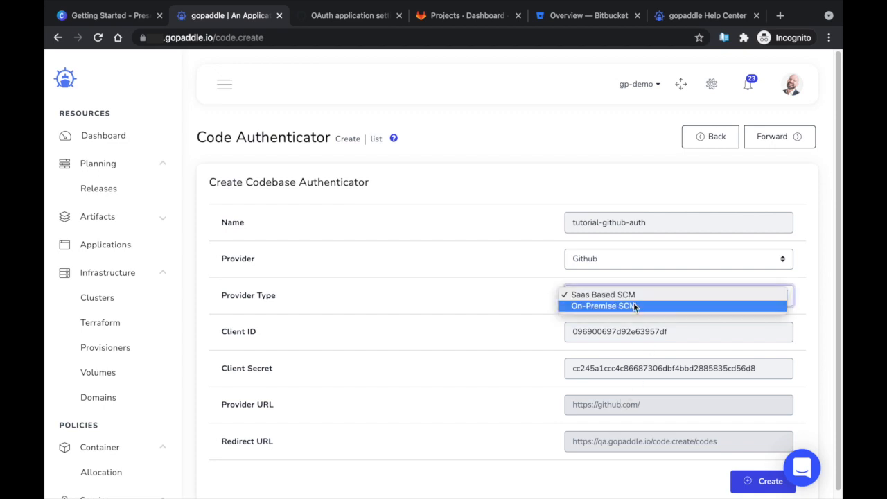
click(634, 307)
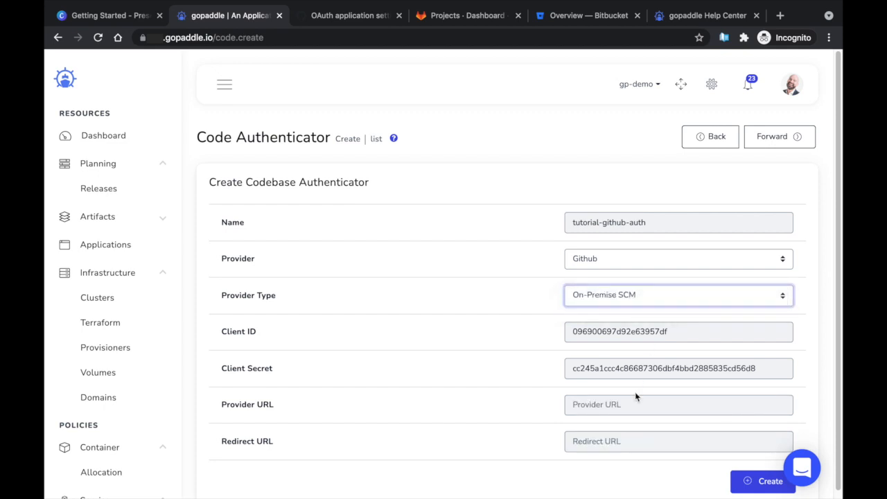
key(Tab)
key(Tab)
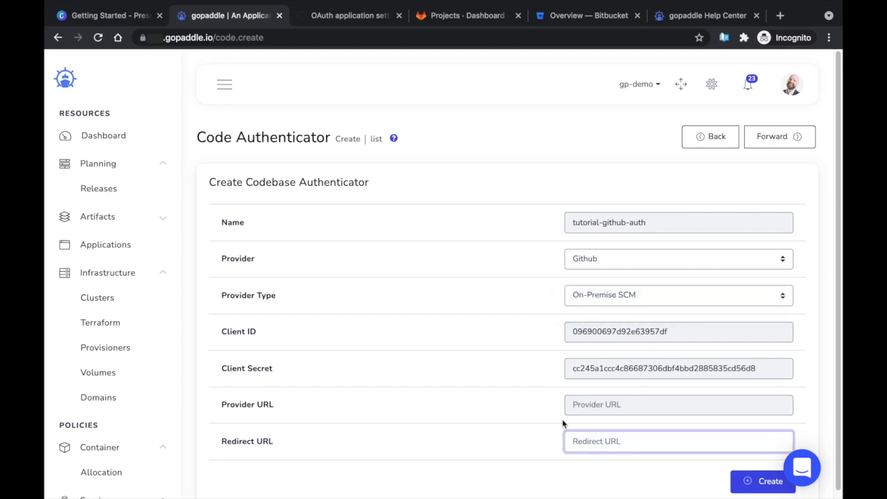
click(507, 409)
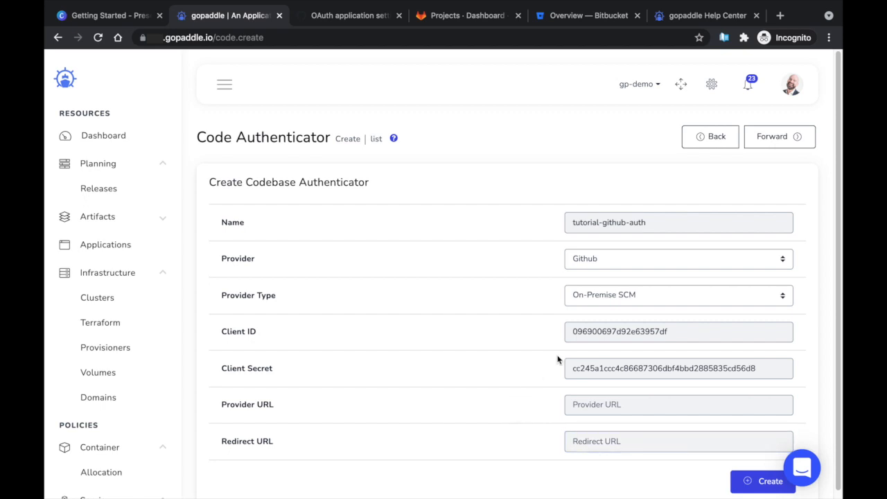
click(610, 299)
click(597, 282)
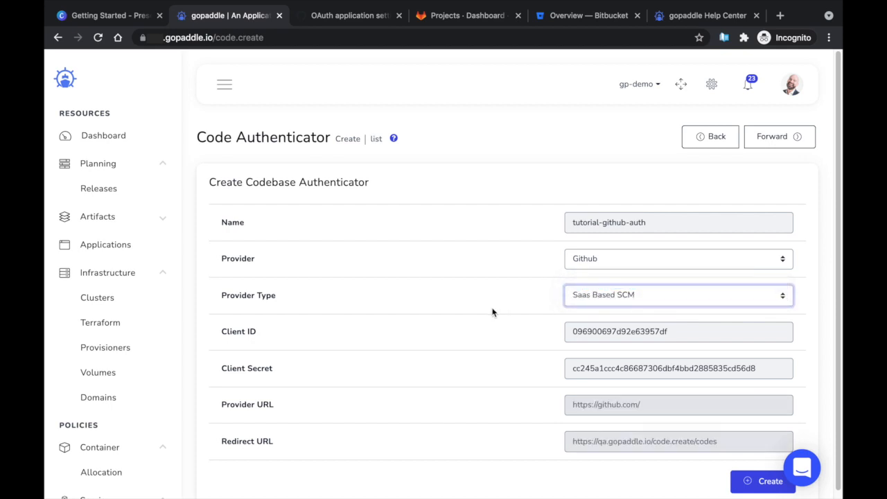
click(745, 490)
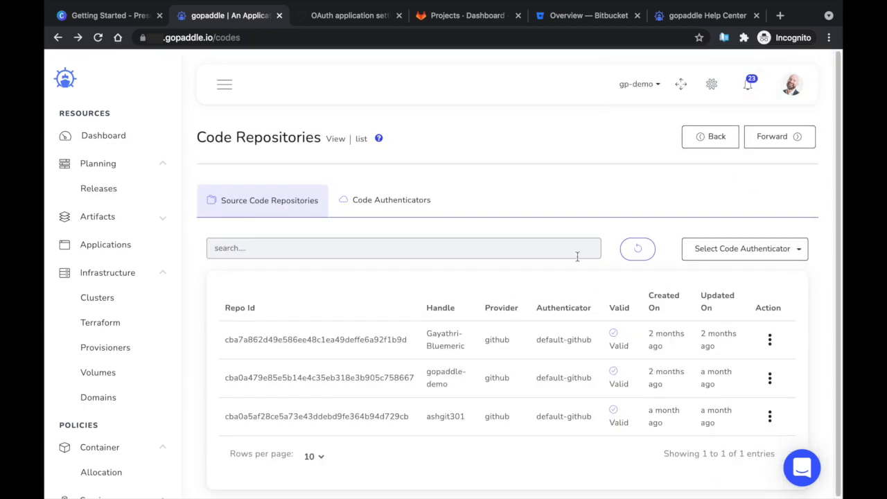
Confirm tutorial-github-auth appears among Code Authenticators, then open GitLab's profile settings
click(416, 203)
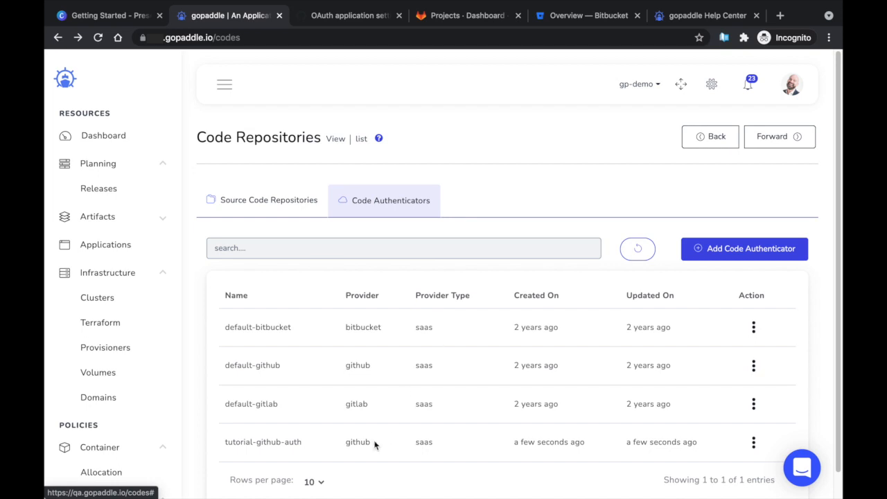
drag(302, 443, 223, 443)
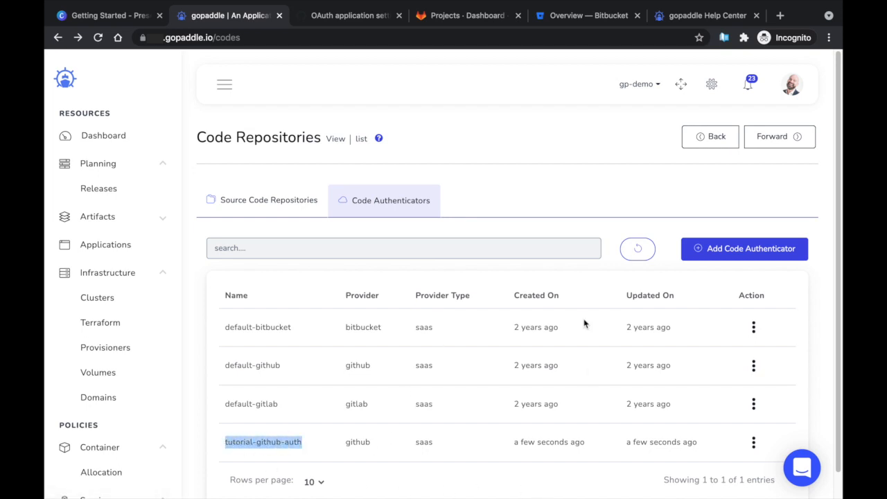
click(548, 200)
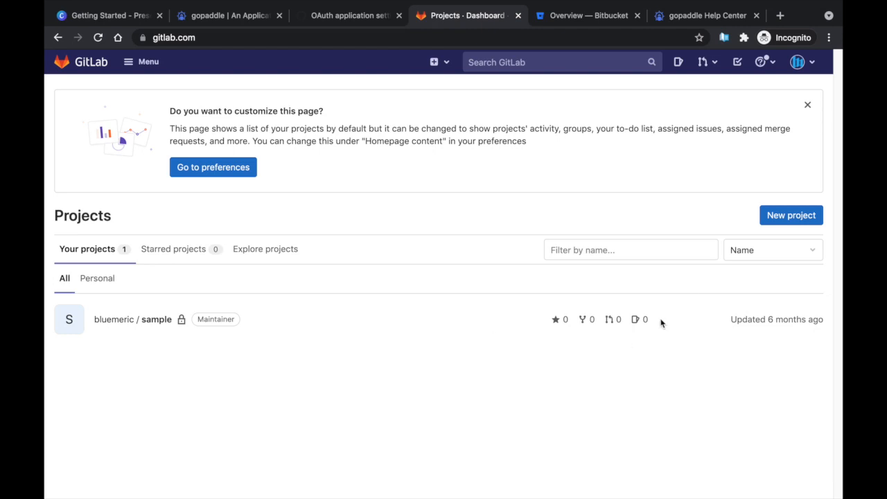
click(811, 64)
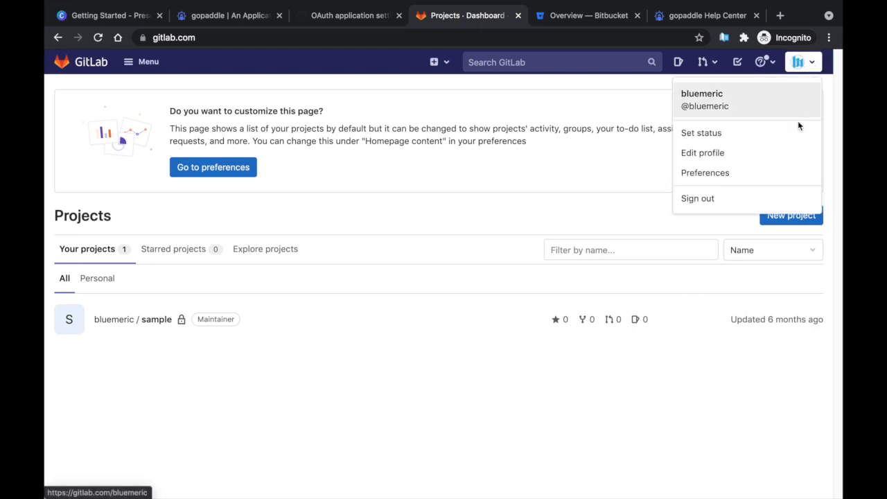
click(733, 152)
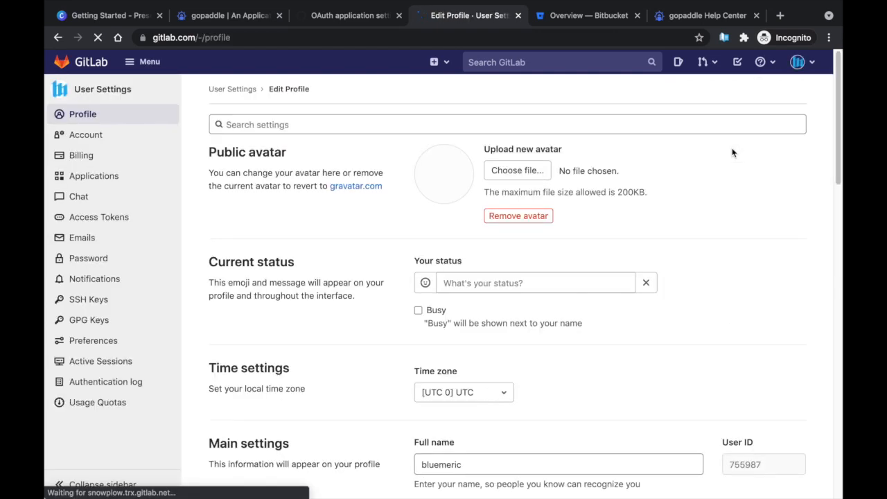
click(107, 176)
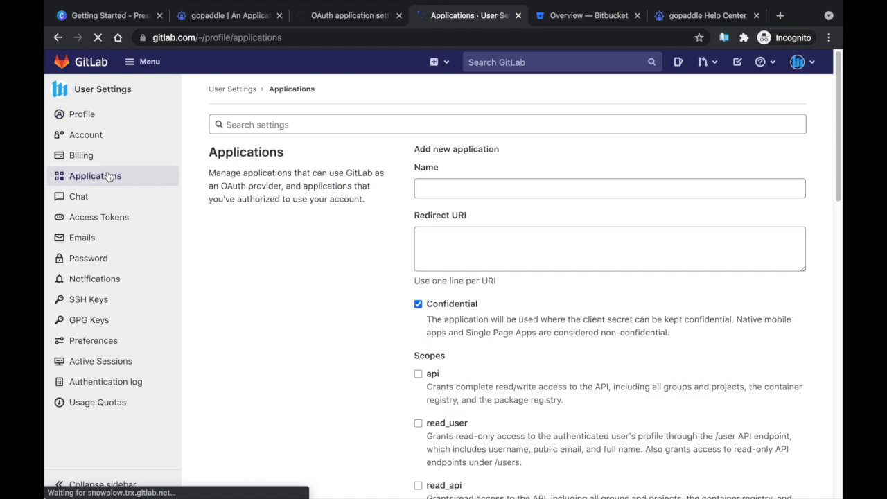
click(478, 188)
text(tutori)
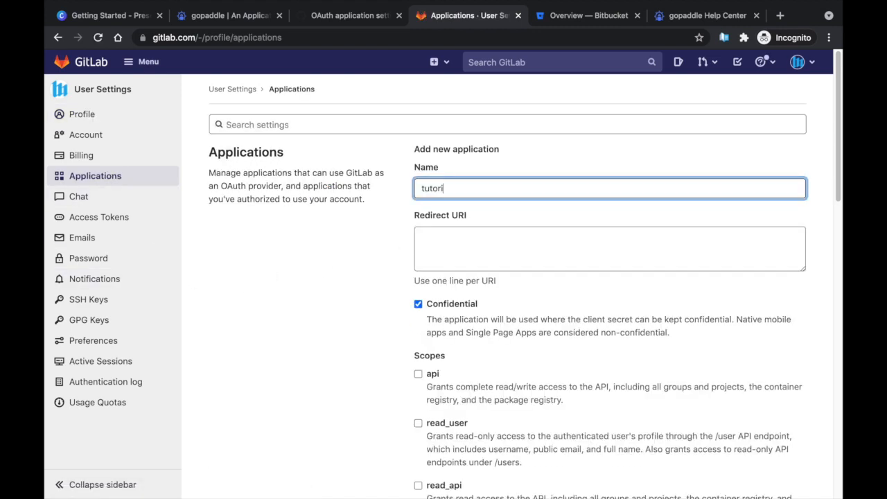
text(al-code-auth)
click(551, 234)
text(https)
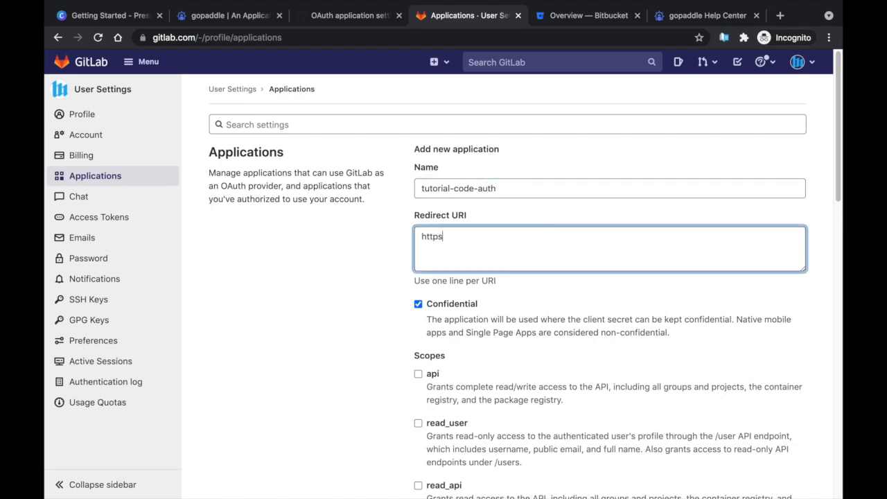
text(://portal.gopaddle.io)
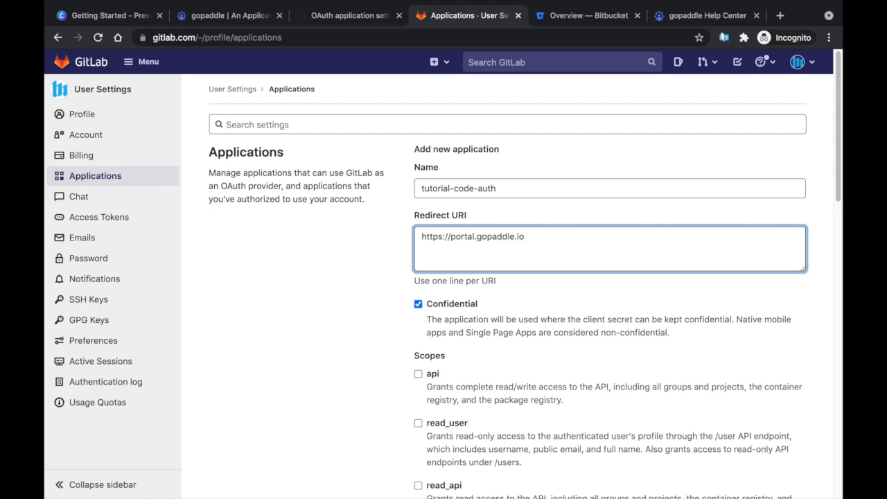
text(/codes)
scroll(545, 287, down, 4)
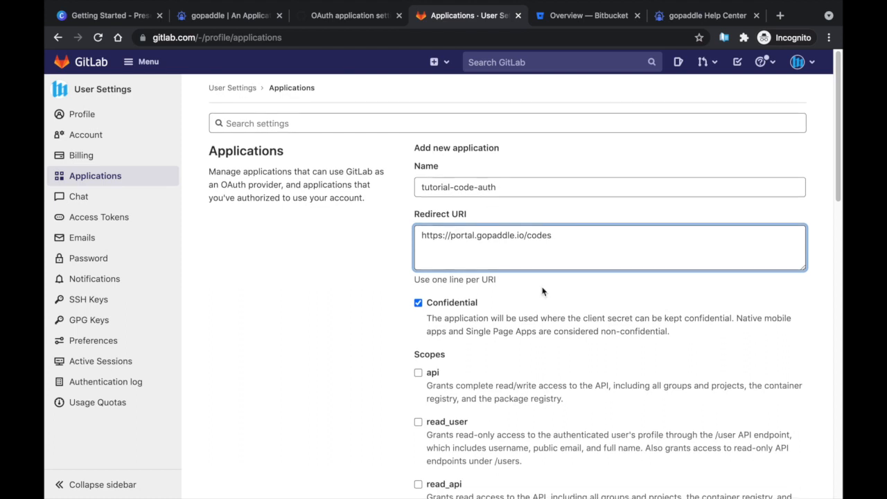
scroll(542, 314, down, 2)
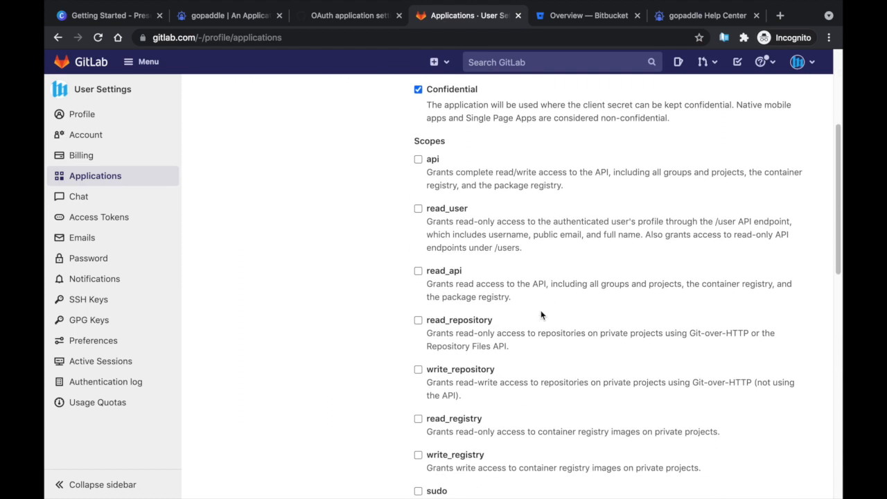
Search the Help Center for 'gitlab' and read the SCM Authenticators article's GitLab example
click(699, 15)
click(351, 151)
text(gitlab)
key(Return)
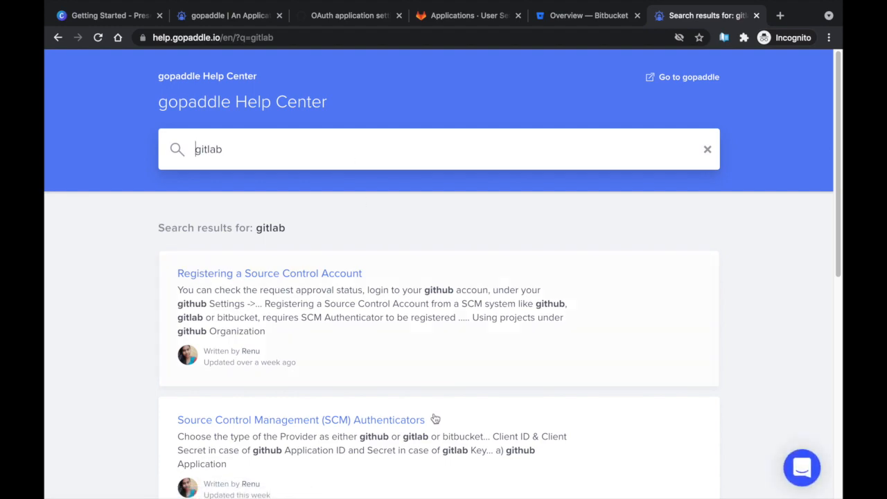
click(406, 420)
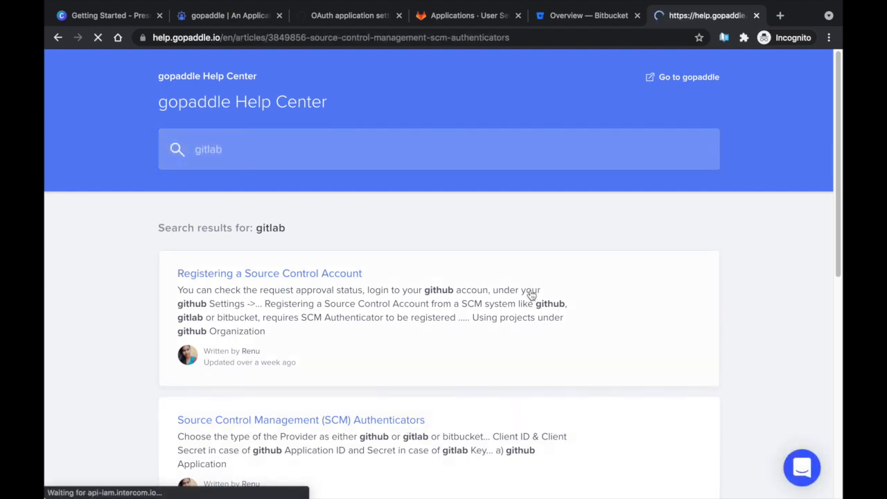
scroll(532, 296, down, 2)
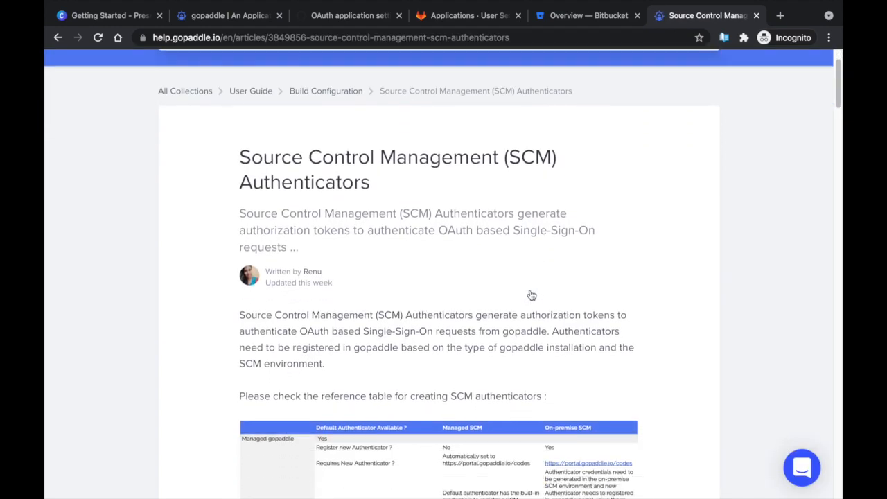
scroll(532, 296, down, 10)
scroll(532, 296, down, 5)
scroll(532, 296, down, 3)
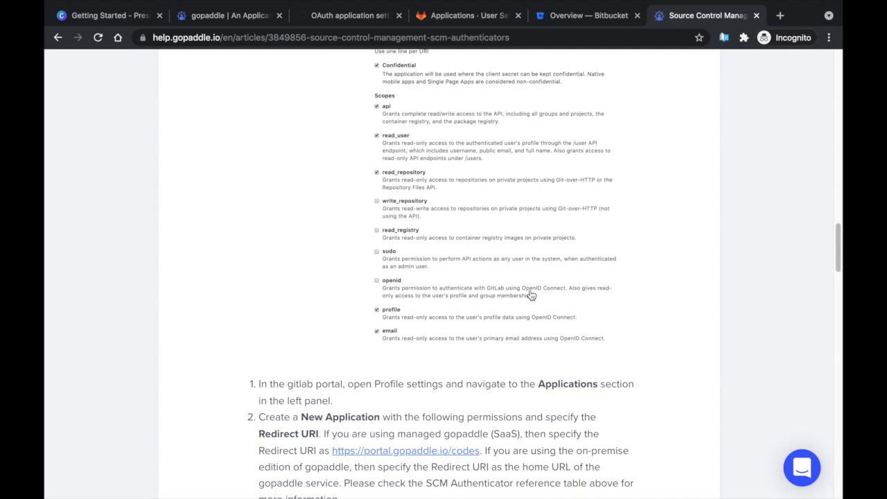
scroll(532, 296, up, 1)
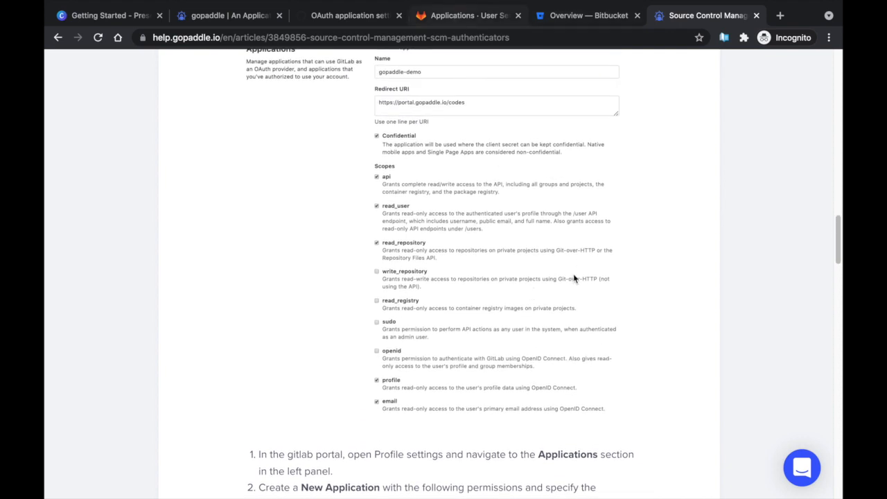
key(ctrl+shift+Tab)
key(ctrl+shift+Tab)
Grant the api, read_user, read_api, profile and email scopes
click(418, 159)
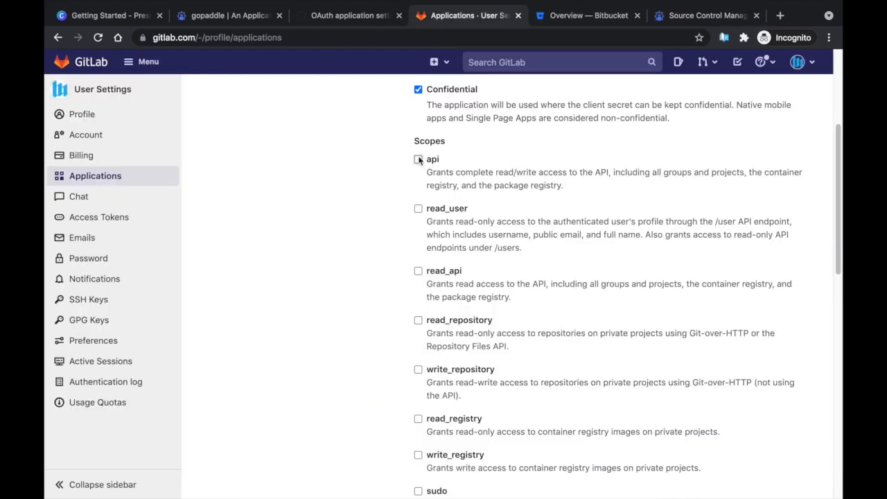
click(418, 208)
click(418, 271)
scroll(582, 273, down, 1)
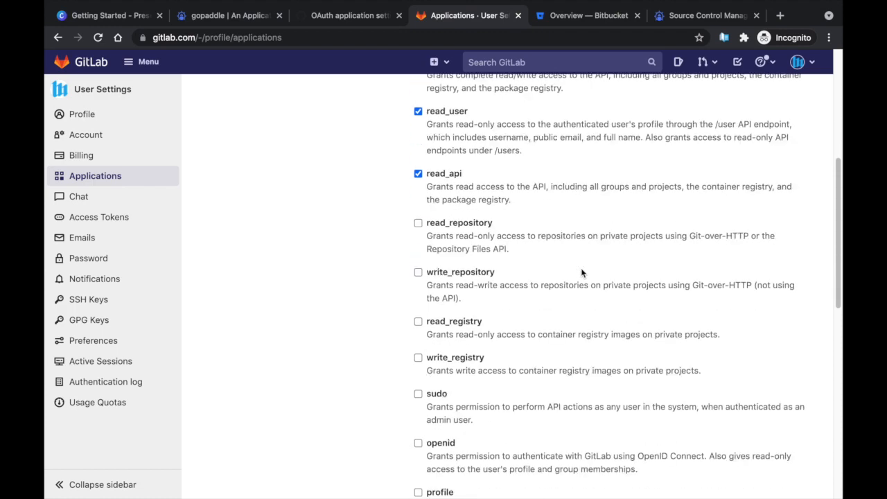
scroll(582, 273, down, 2)
click(419, 370)
click(419, 404)
Save the GitLab application and copy its application ID
key(Return)
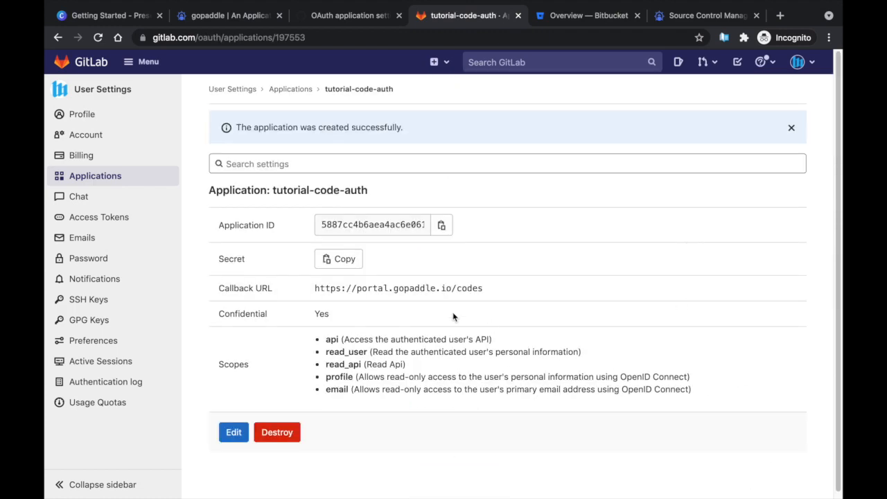
click(442, 225)
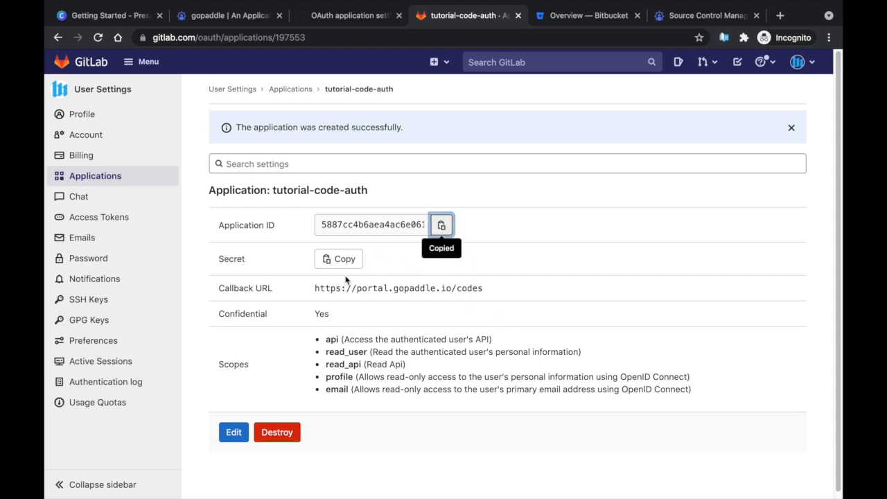
click(263, 19)
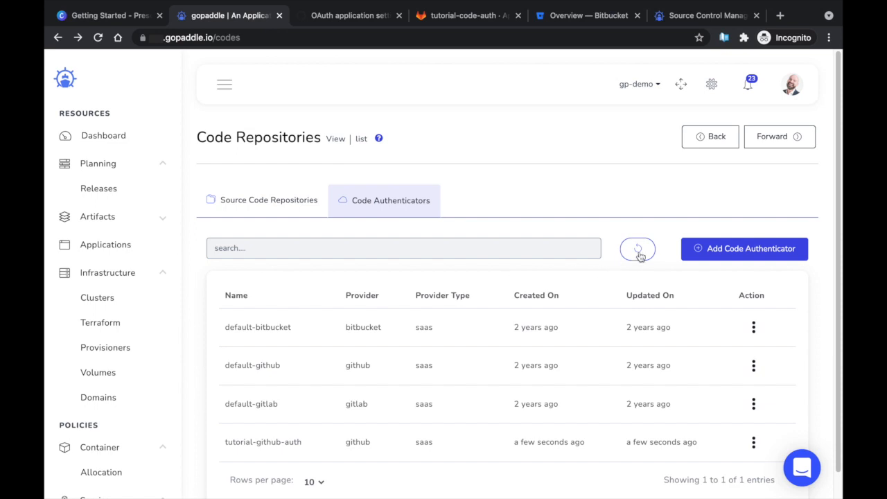
Add a new code authenticator named tutorial-gitlab-auth with Gitlab as provider
click(728, 249)
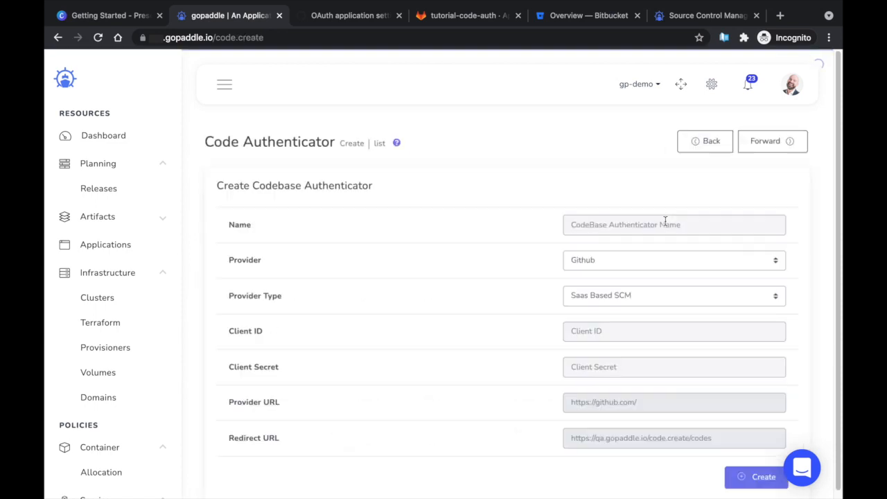
click(648, 223)
text(tutorial)
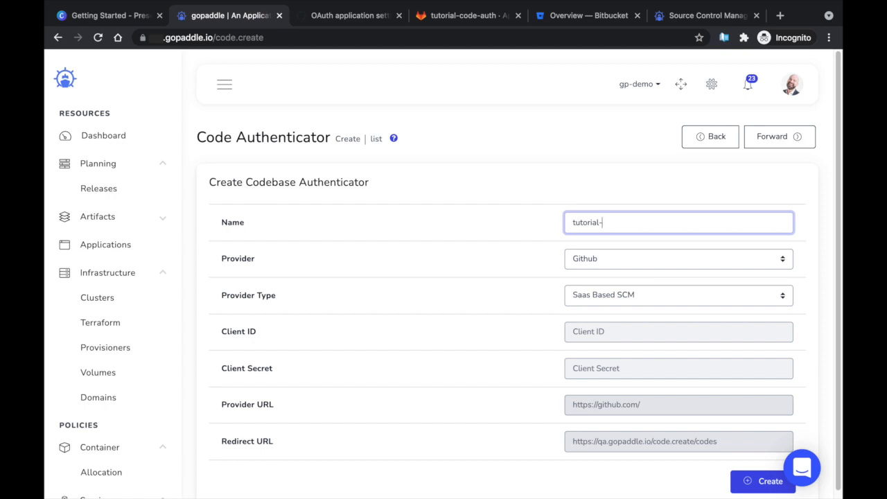
text(-gitlab-auth)
click(648, 258)
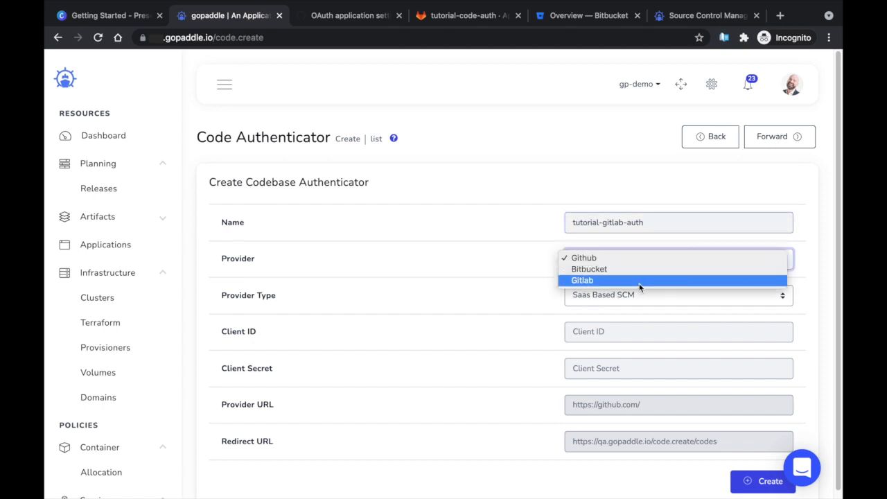
click(639, 280)
Fill in the GitLab application's ID and secret as client credentials and create the authenticator
click(607, 332)
key(super+v)
key(Tab)
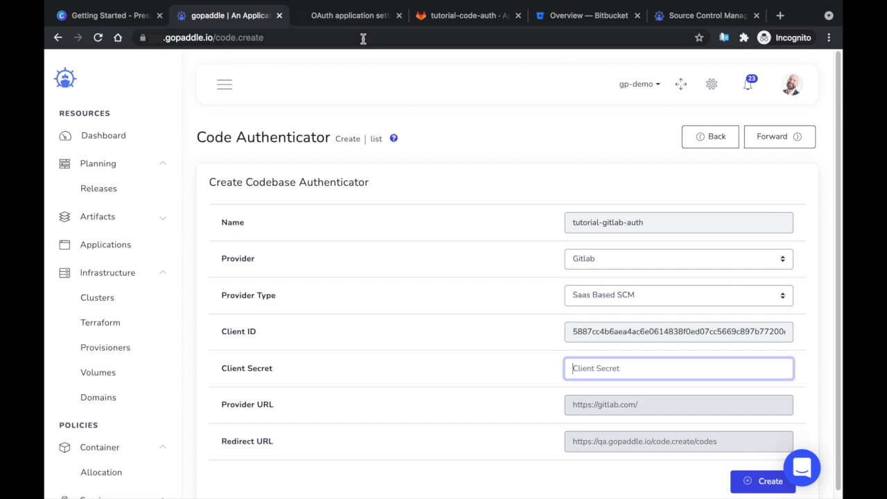
click(443, 17)
click(339, 259)
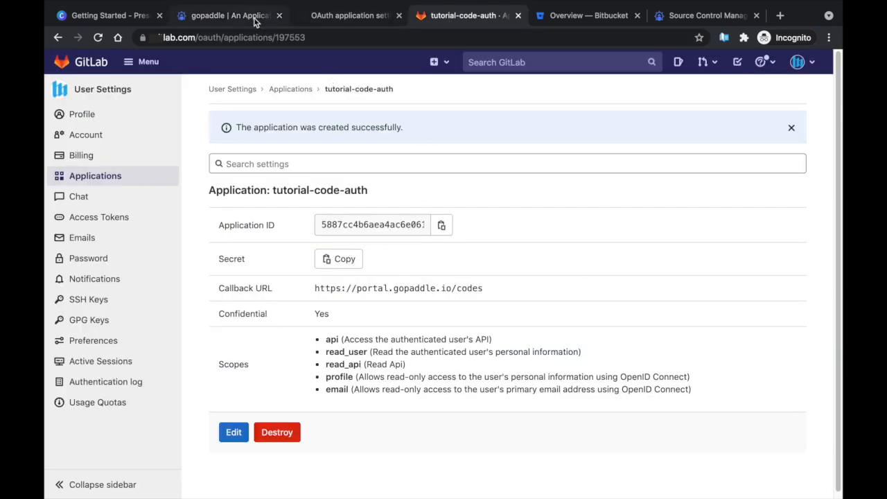
click(228, 16)
key(ctrl+v)
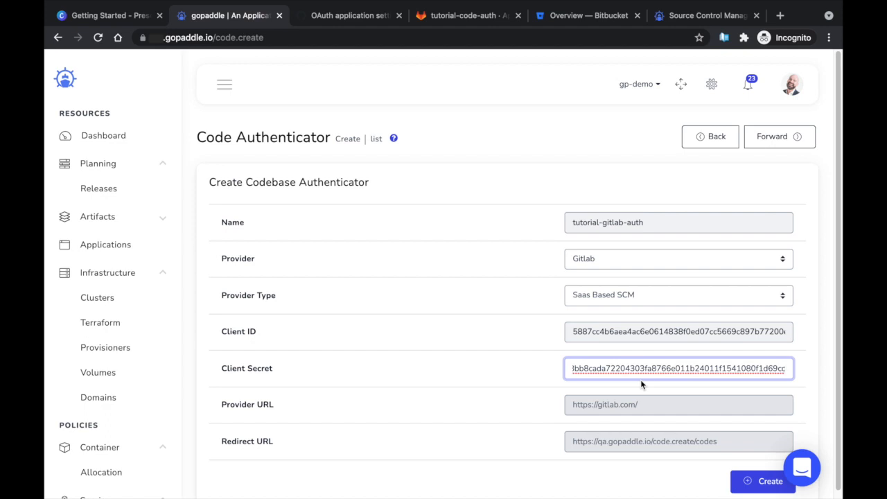
key(Tab)
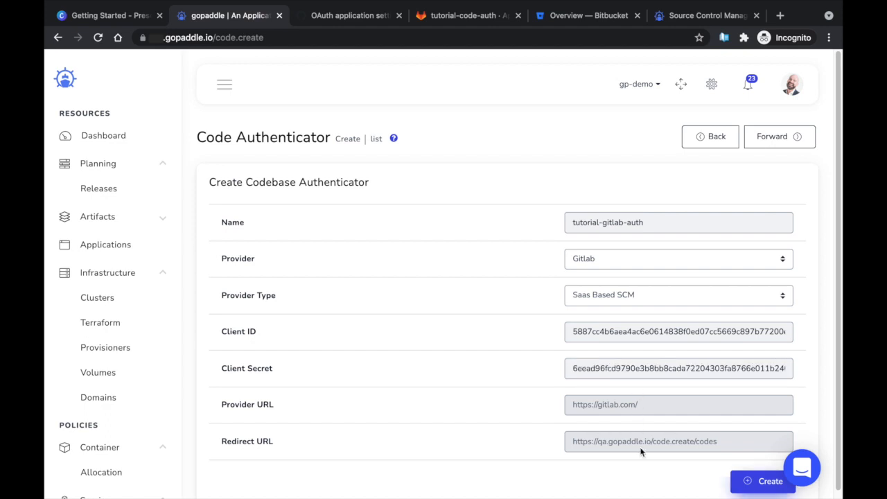
click(755, 487)
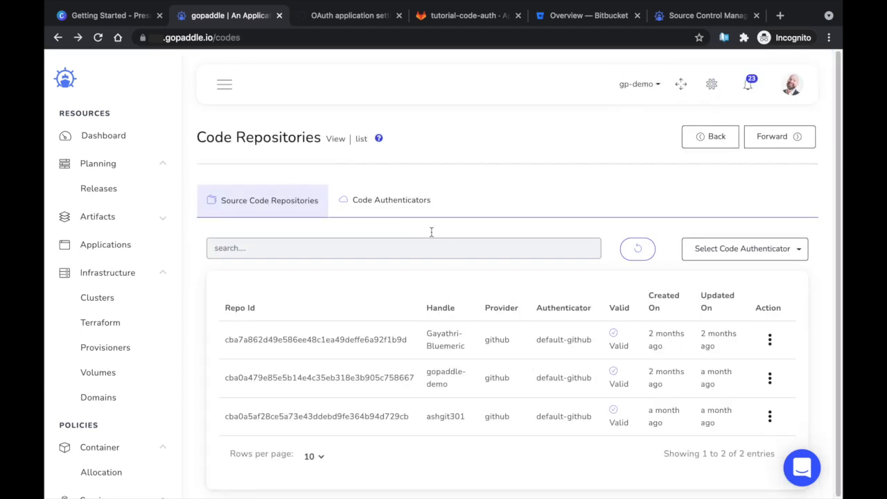
Reopen the Code Authenticators list and view the tutorial-gitlab-auth entry
click(416, 211)
scroll(418, 390, down, 2)
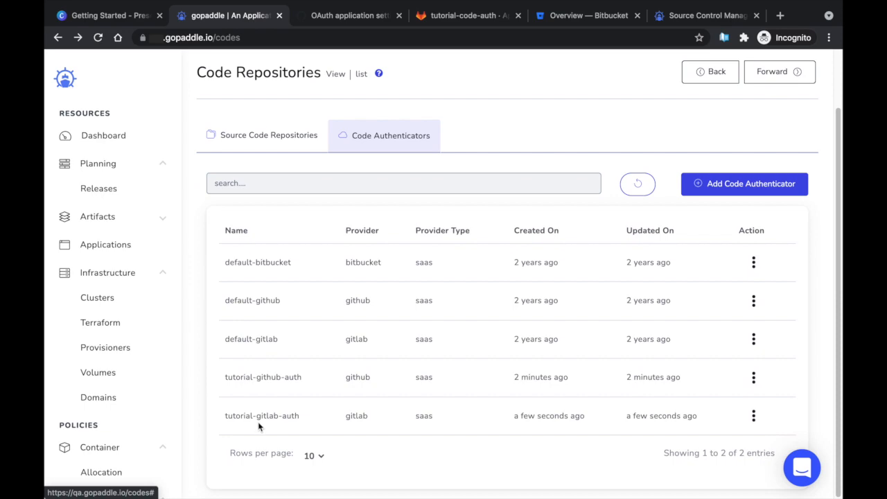
click(238, 416)
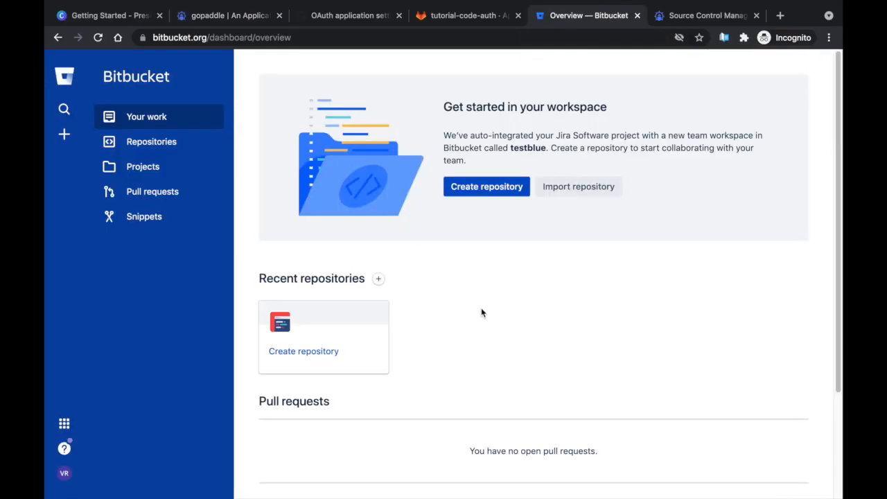
In the personal workspace's OAuth consumers settings, start a new consumer named 'tutorial-code-auth'
click(64, 474)
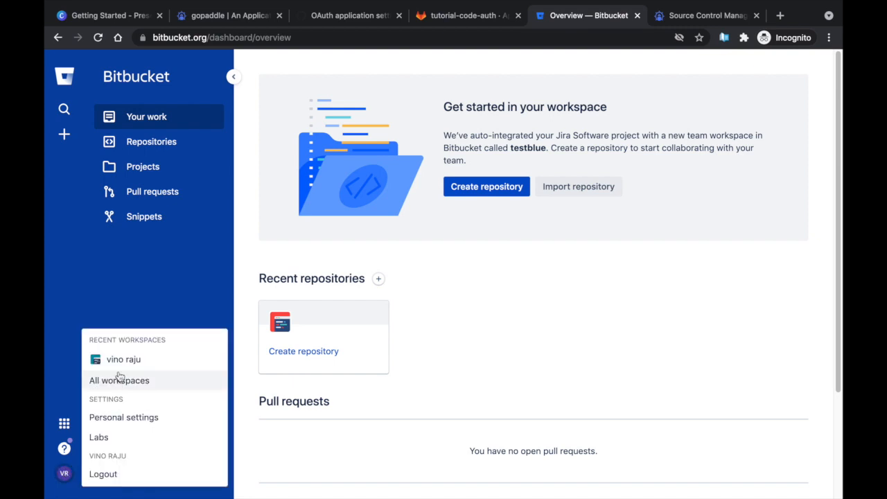
click(105, 358)
click(154, 217)
scroll(166, 321, down, 5)
click(157, 408)
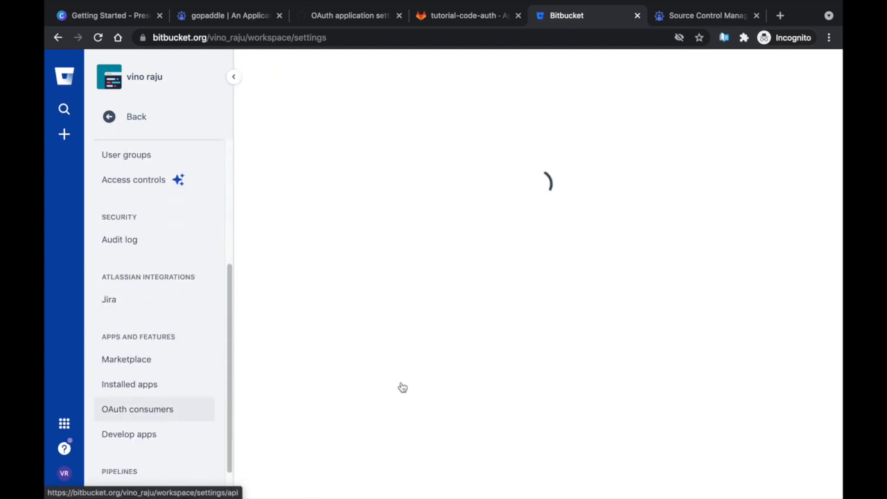
click(293, 148)
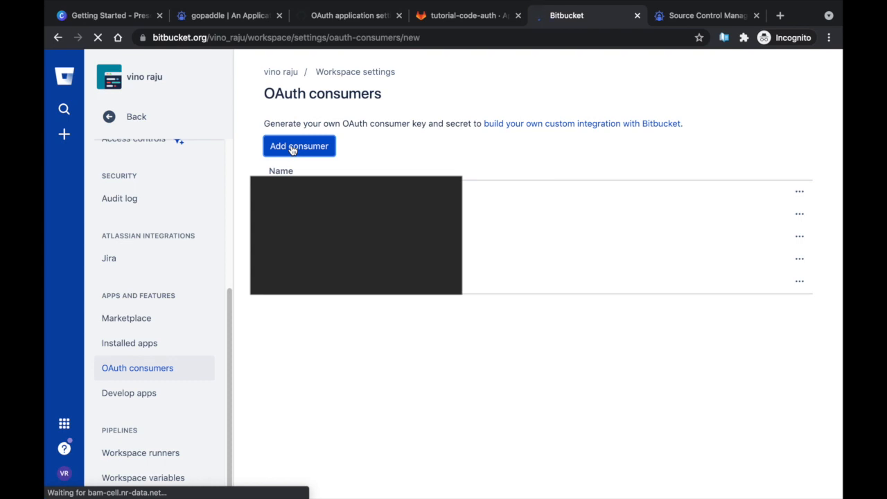
text(tutorial-code-)
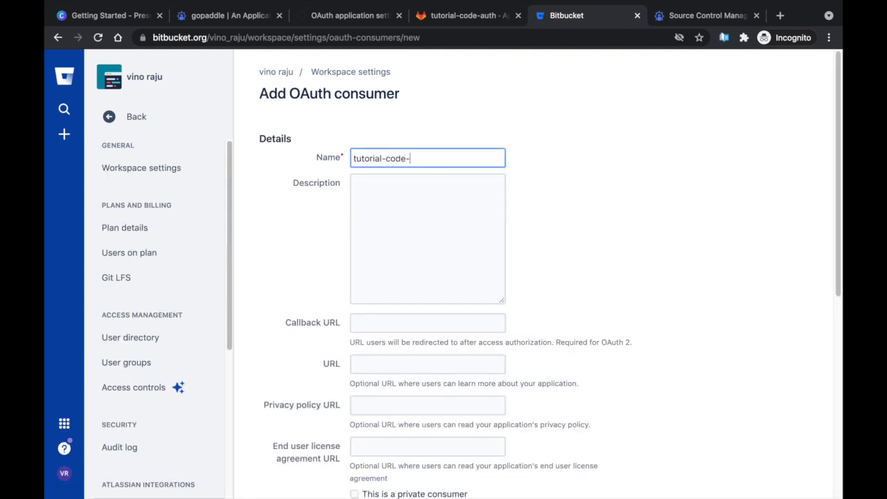
text(auth)
click(464, 320)
text(https://portal.gopad)
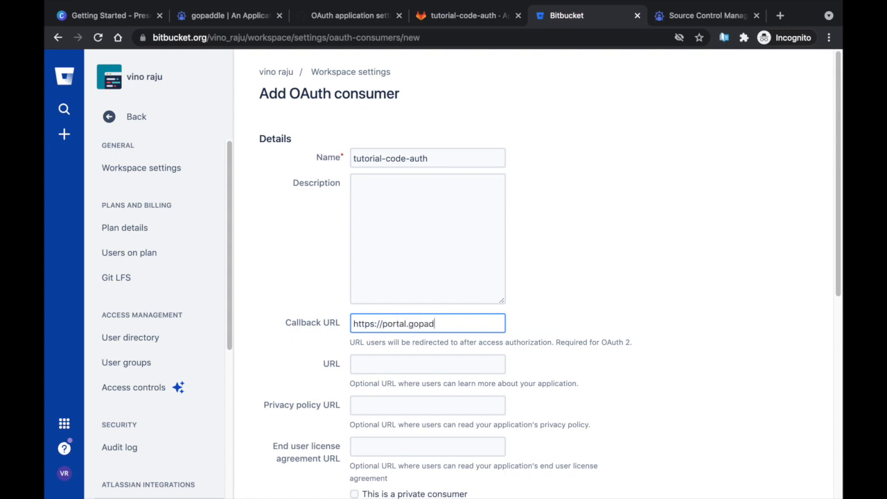
text(dle.io/codes)
key(super+a)
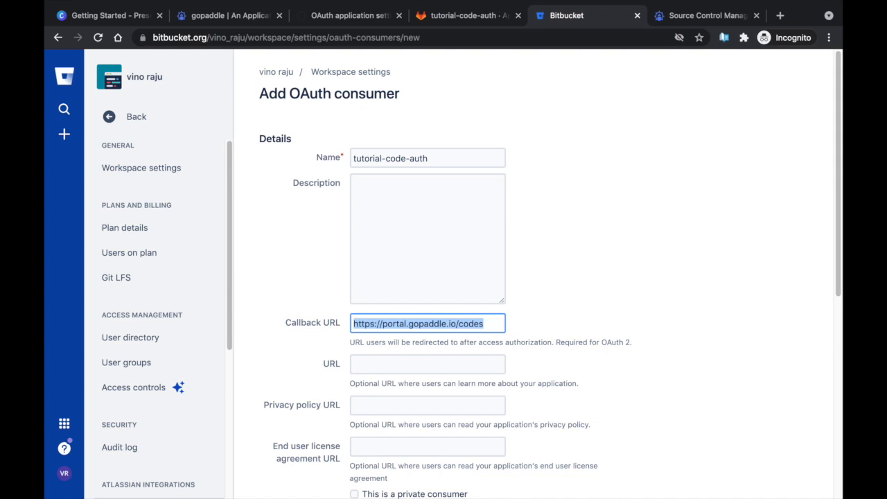
click(377, 363)
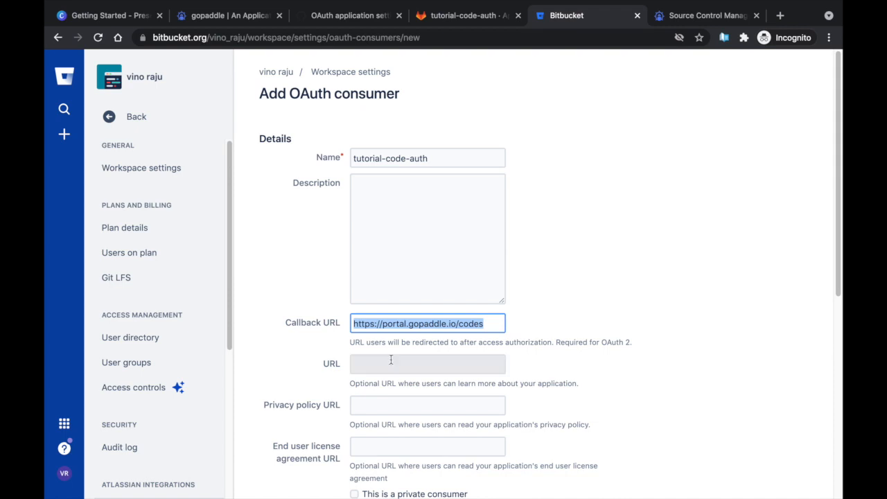
key(ctrl+v)
drag(456, 365, 485, 366)
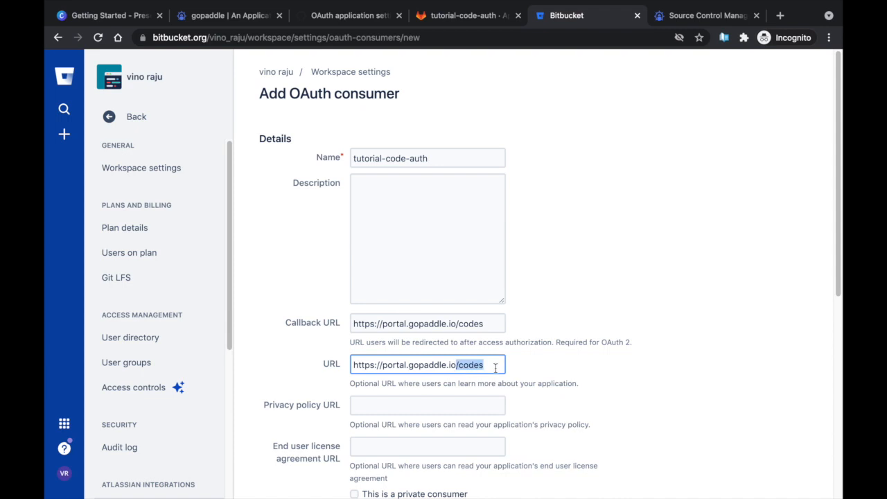
key(BackSpace)
click(603, 338)
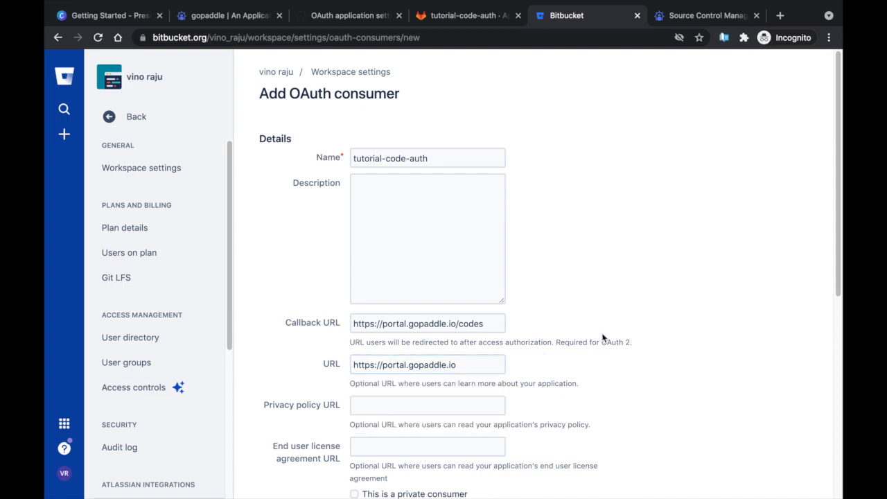
Read the gopaddle help article for reference, then return to the Bitbucket consumer form
scroll(603, 338, down, 5)
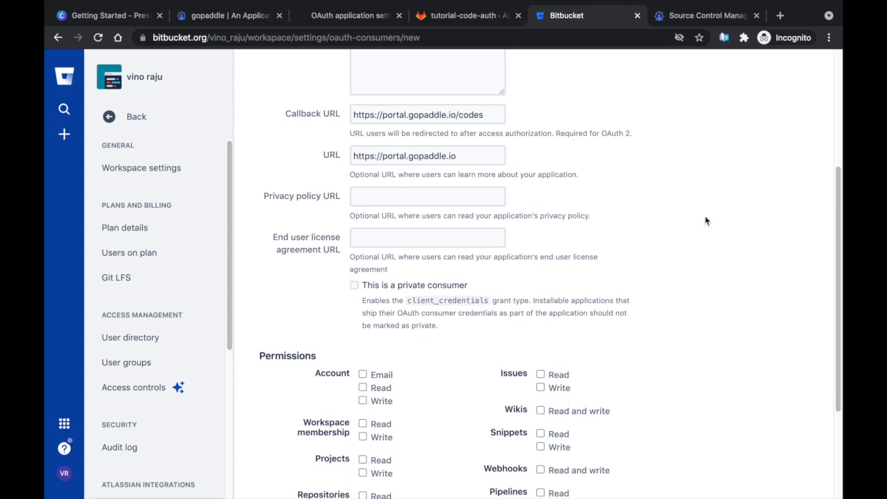
click(692, 24)
scroll(575, 302, down, 5)
scroll(574, 303, down, 6)
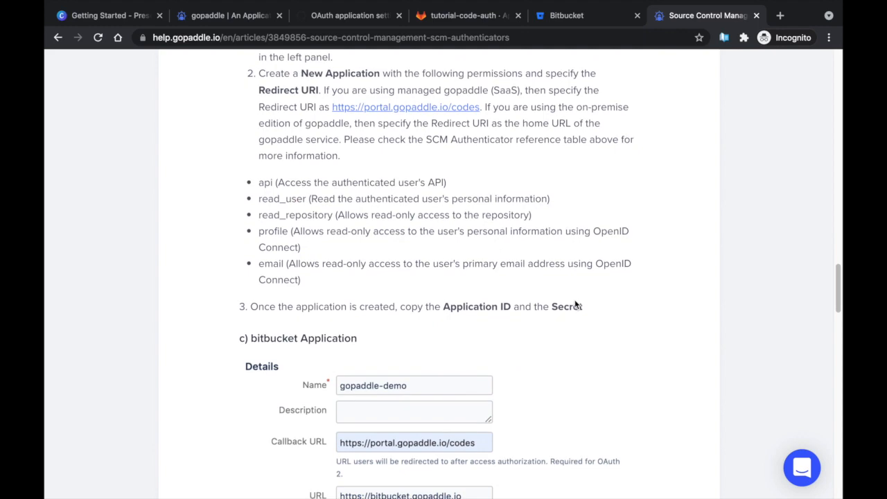
scroll(574, 304, down, 4)
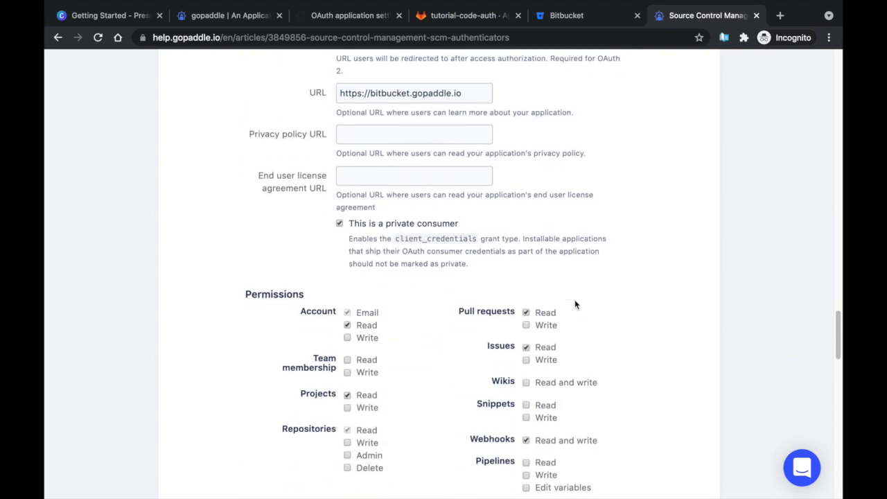
key(ctrl+shift+Tab)
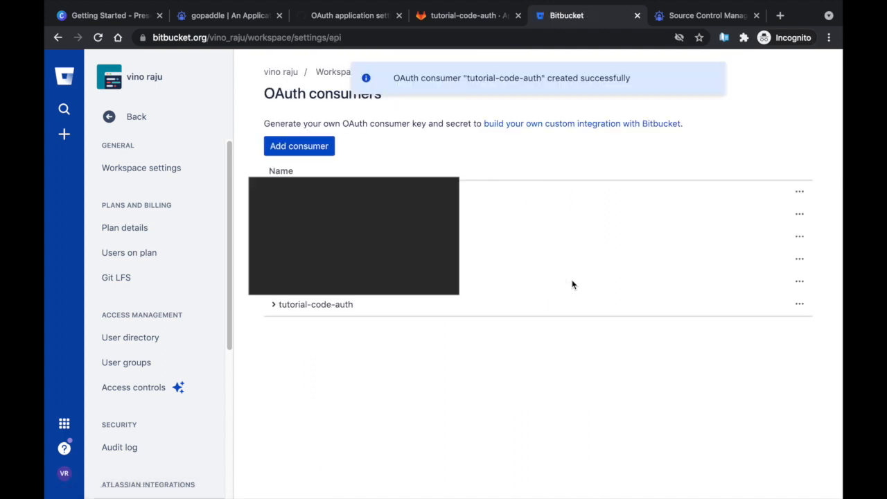
Copy the tutorial-code-auth consumer key and go back to gopaddle
click(273, 305)
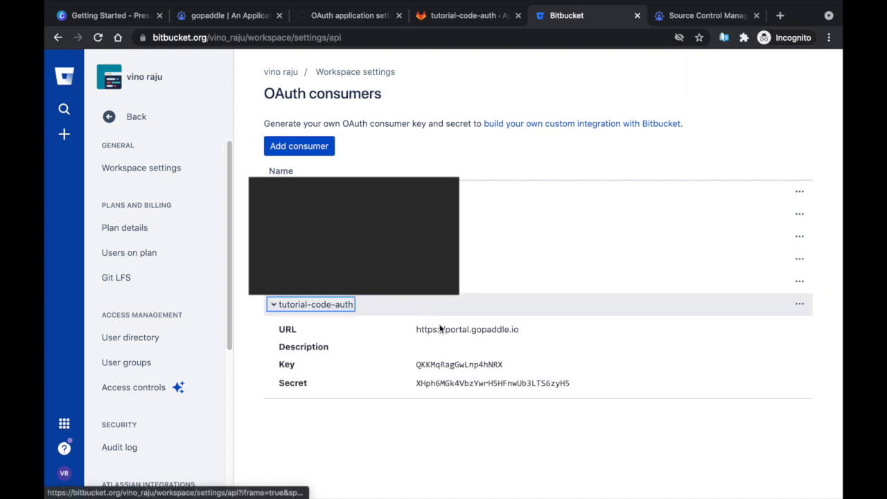
double_click(471, 365)
key(ctrl+c)
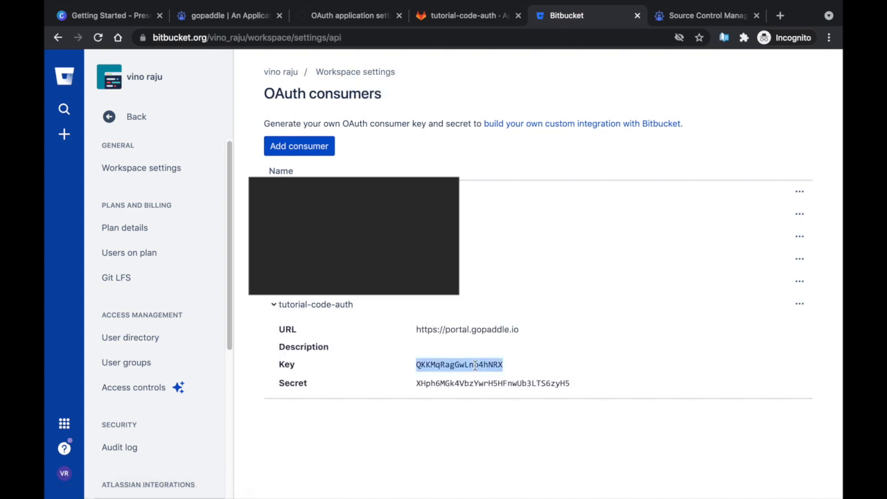
click(209, 21)
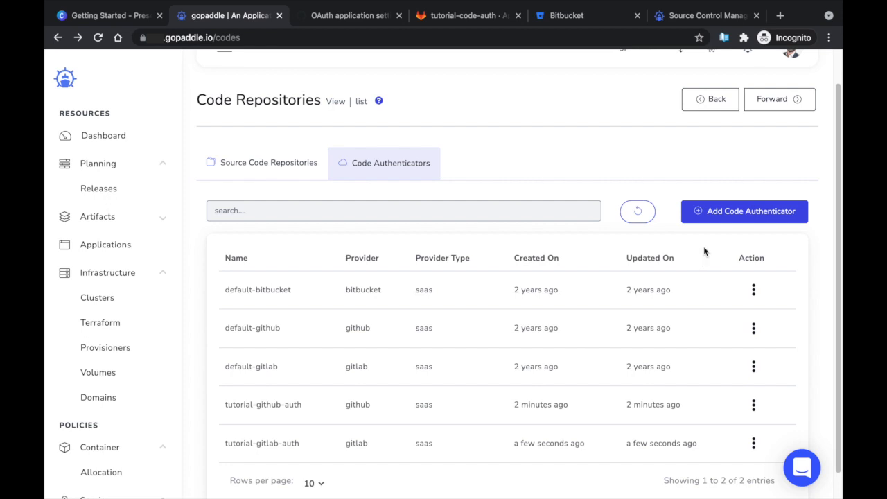
Fill in a new authenticator 'tutorial-bitbucket-auth' with provider Bitbucket and the pasted client key and secret
click(723, 212)
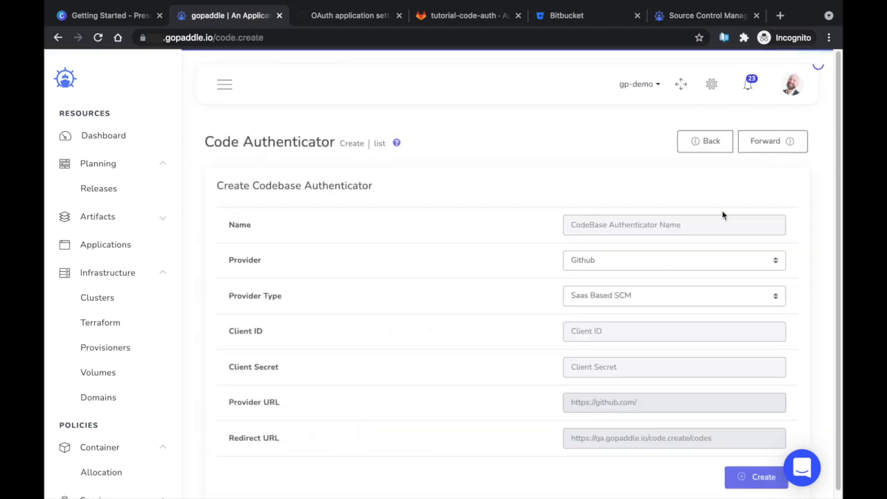
click(723, 217)
text(tutorial-bit)
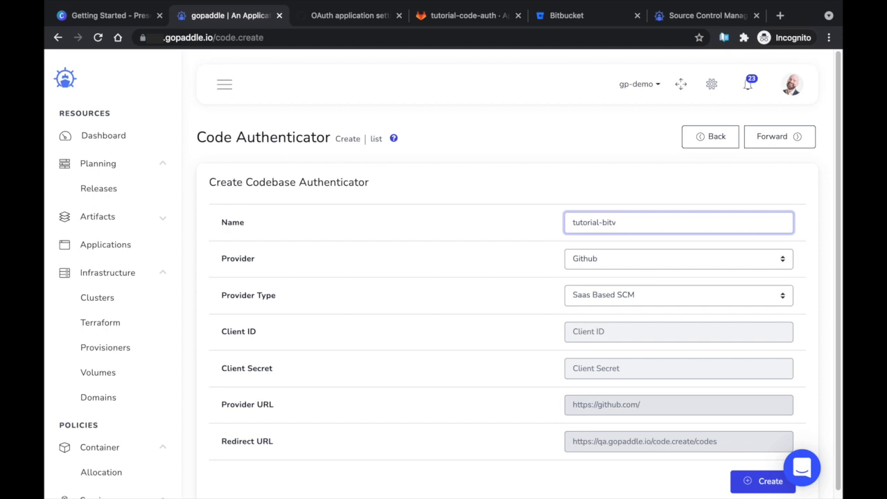
text(bucket-auth)
click(708, 258)
click(660, 272)
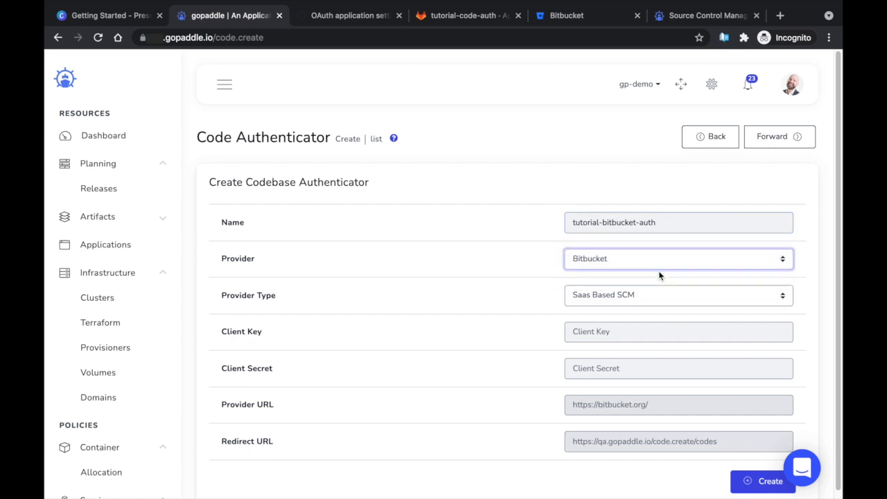
click(644, 326)
key(ctrl+v)
key(Tab)
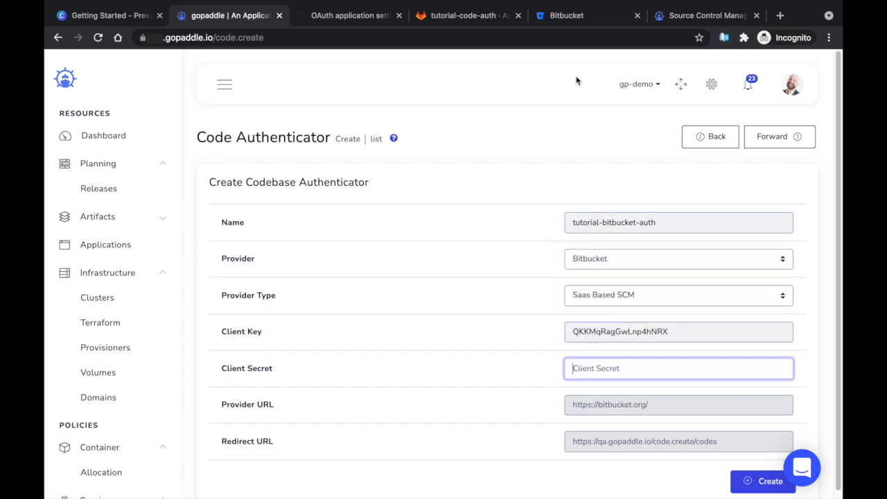
key(ctrl+v)
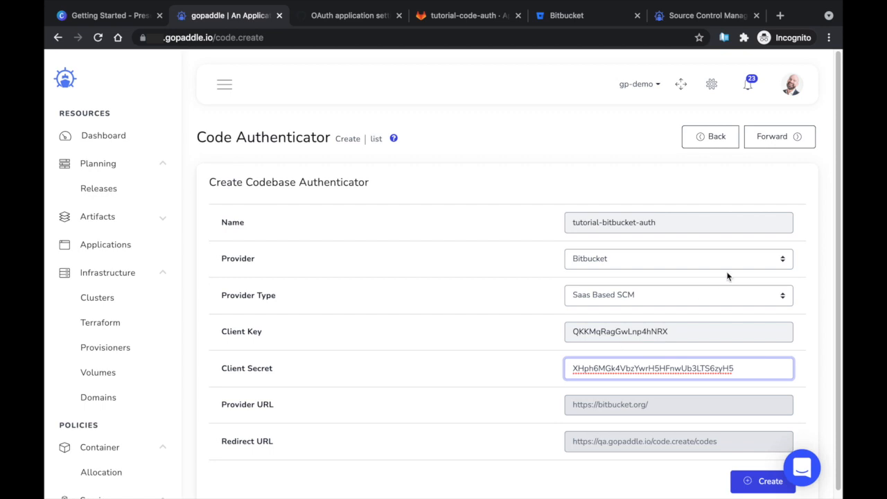
Create the authenticator and confirm tutorial-bitbucket-auth appears in the Code Authenticators list
click(745, 483)
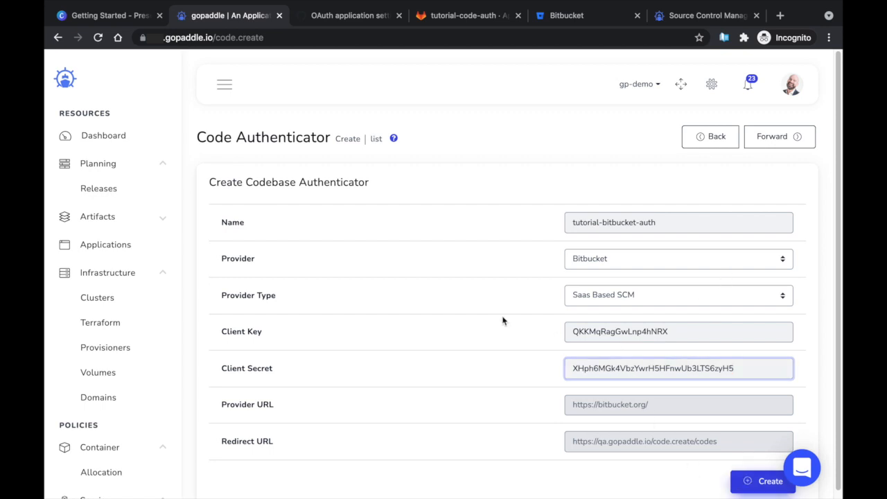
click(397, 208)
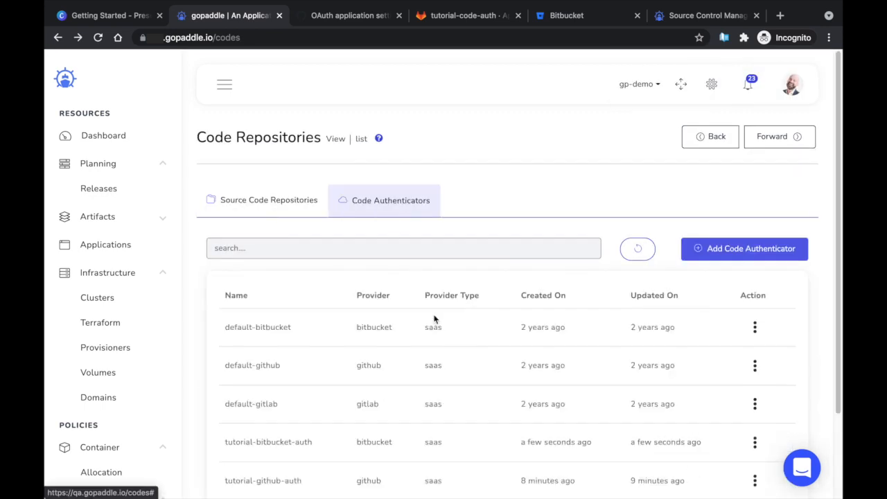
scroll(568, 418, down, 3)
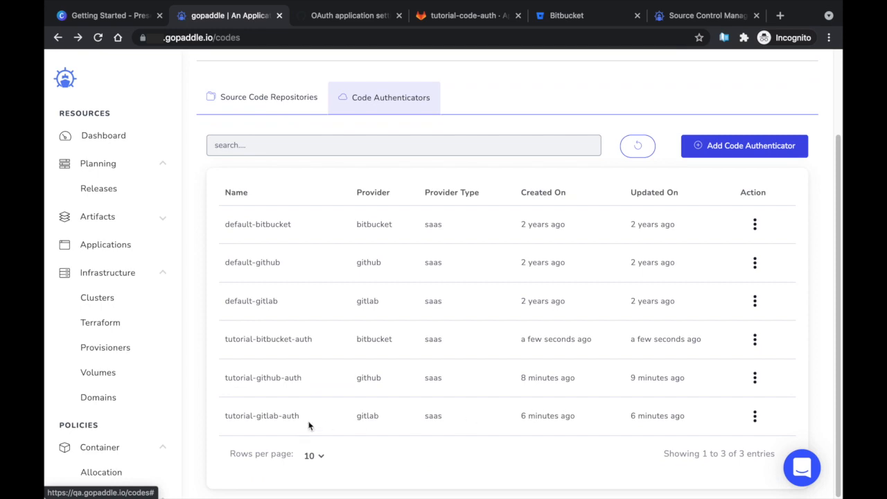
drag(313, 338, 228, 335)
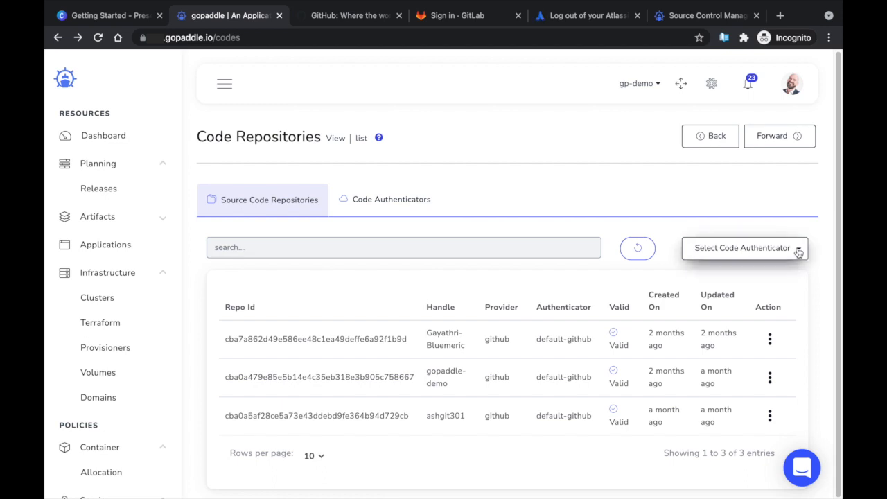
Register a source account through SSO using the default-github code authenticator
click(798, 253)
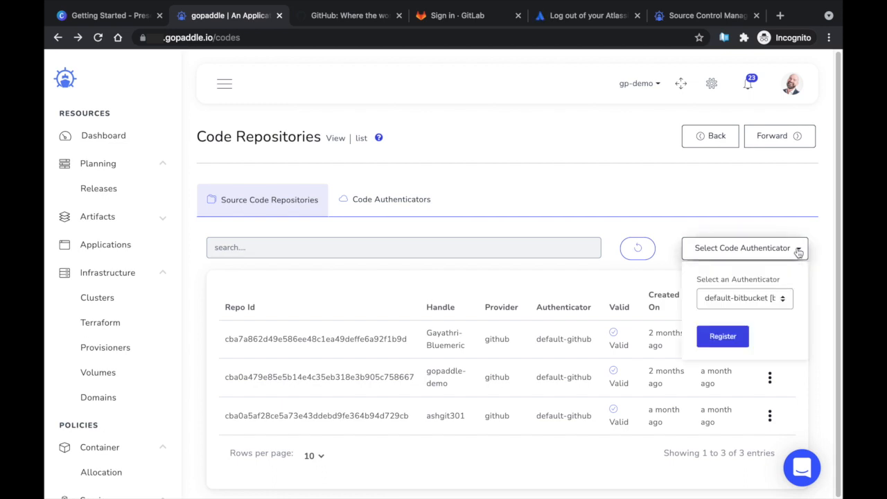
click(782, 298)
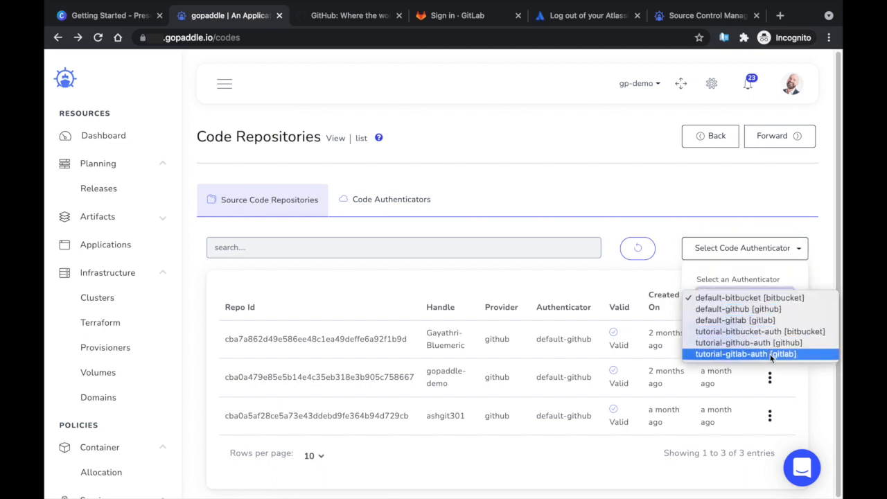
click(771, 309)
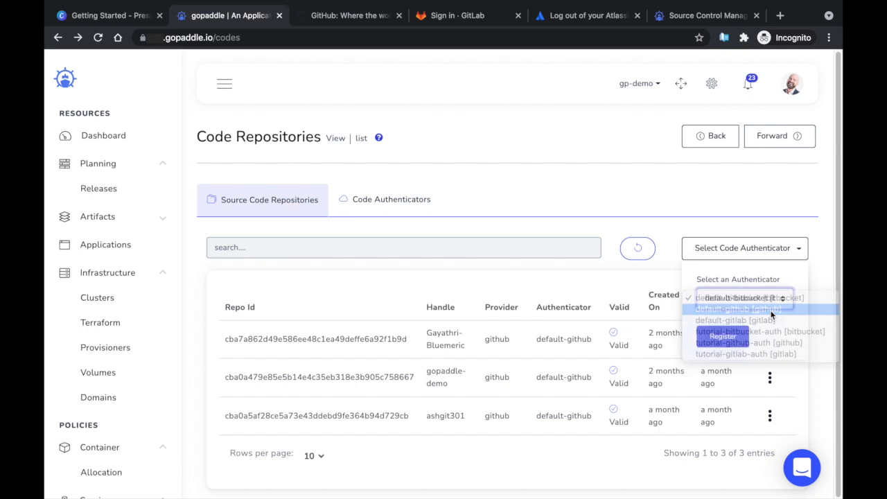
click(721, 338)
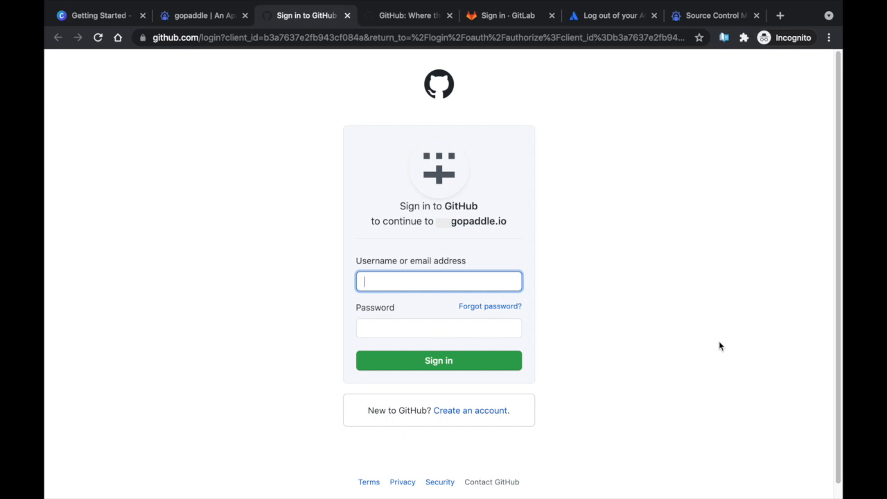
Sign in to GitHub with the account's username and password to continue to gopaddle
text(gop)
key(Down)
key(Tab)
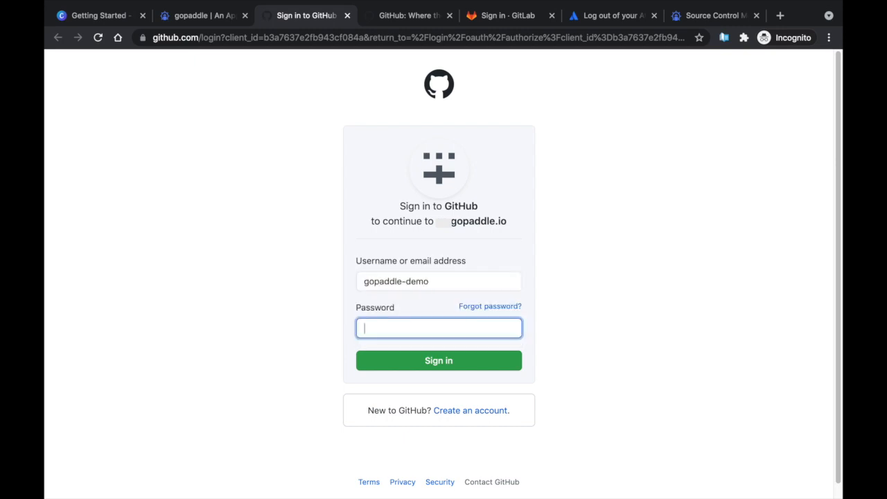
text(••••••••••)
key(ctrl+a)
text(•••••••••••)
key(Return)
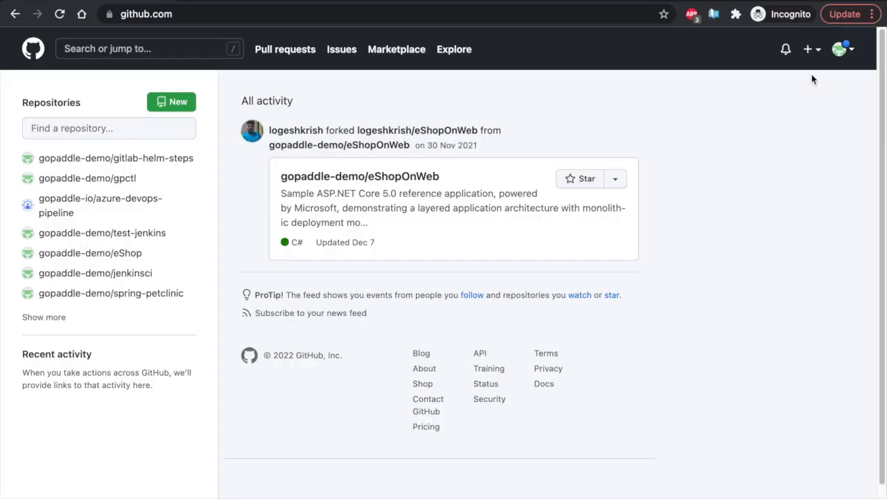
Generate a GitHub personal access token noted 'gp-demo' with full repo scope and copy it
click(839, 48)
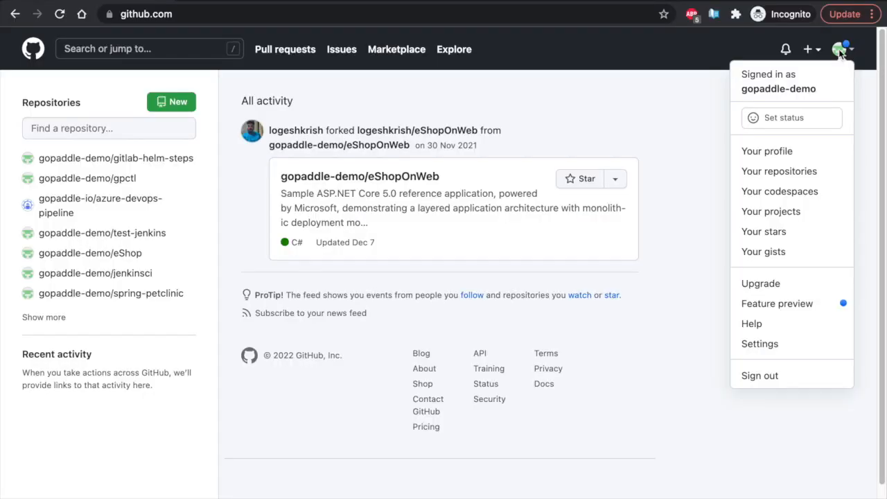
click(789, 347)
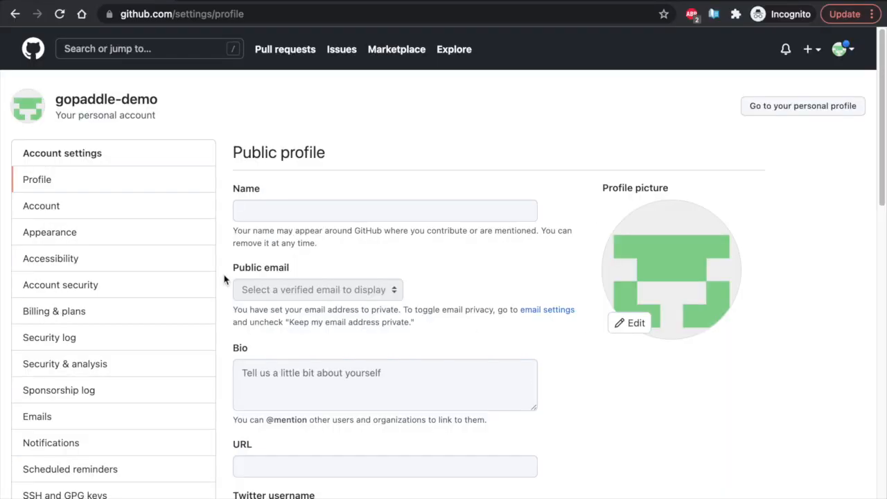
scroll(174, 263, down, 7)
click(104, 272)
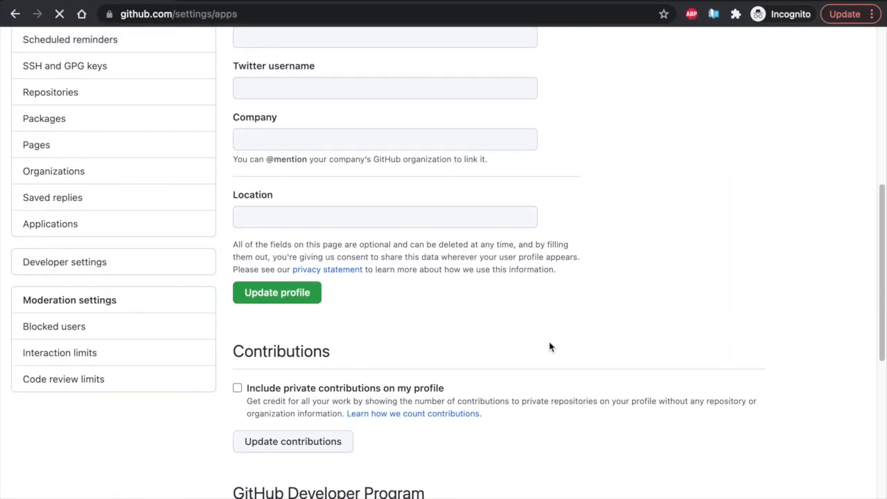
click(674, 137)
text(gp-demo)
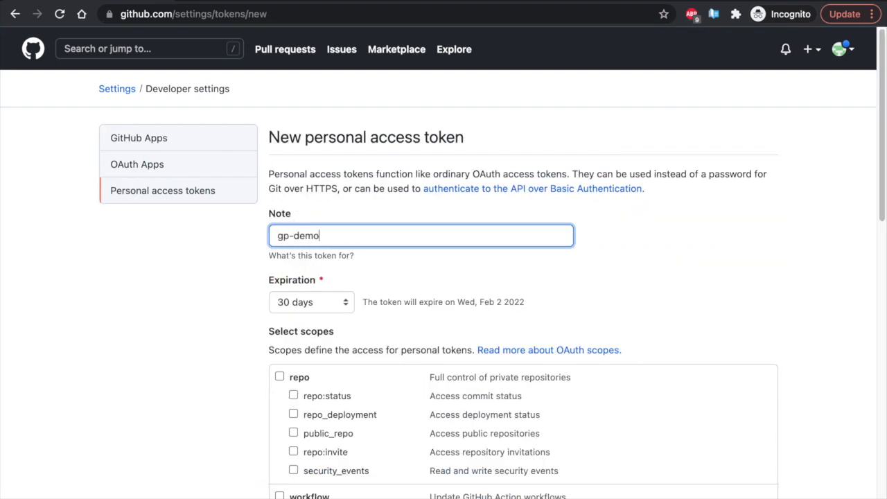
click(280, 377)
scroll(425, 335, down, 5)
click(340, 464)
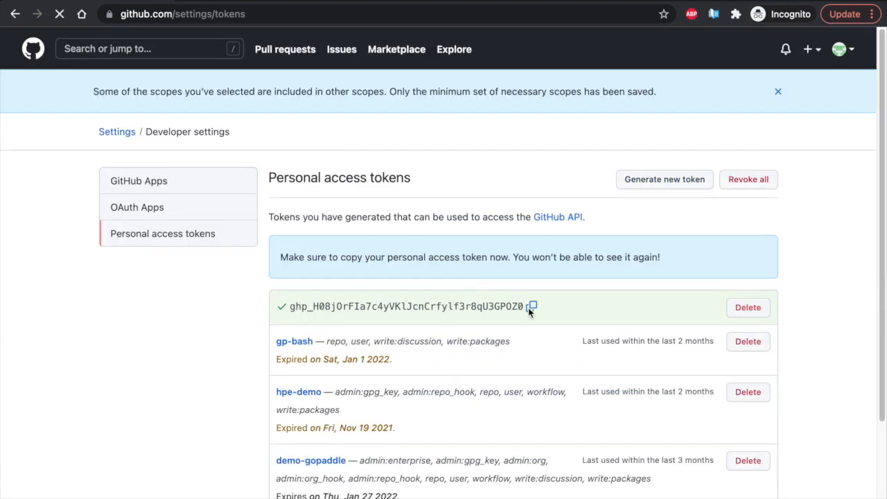
click(531, 306)
Register a github source account in gopaddle using the copied personal access token
click(241, 0)
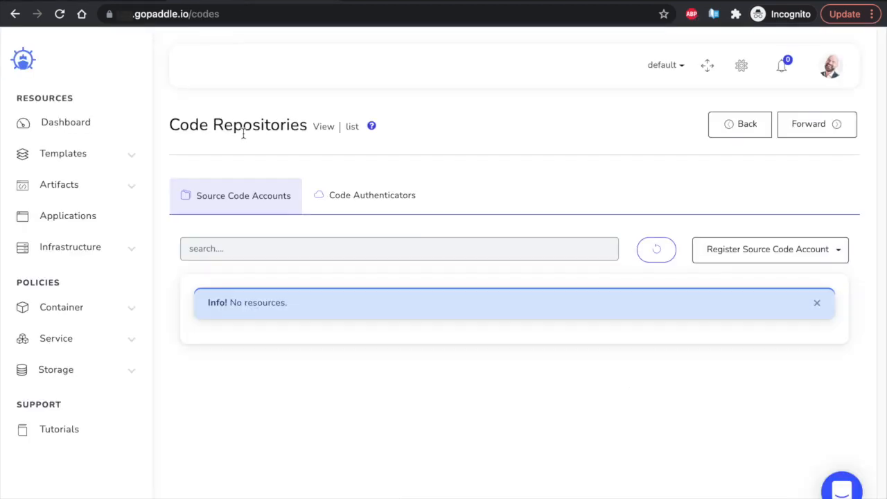
click(706, 255)
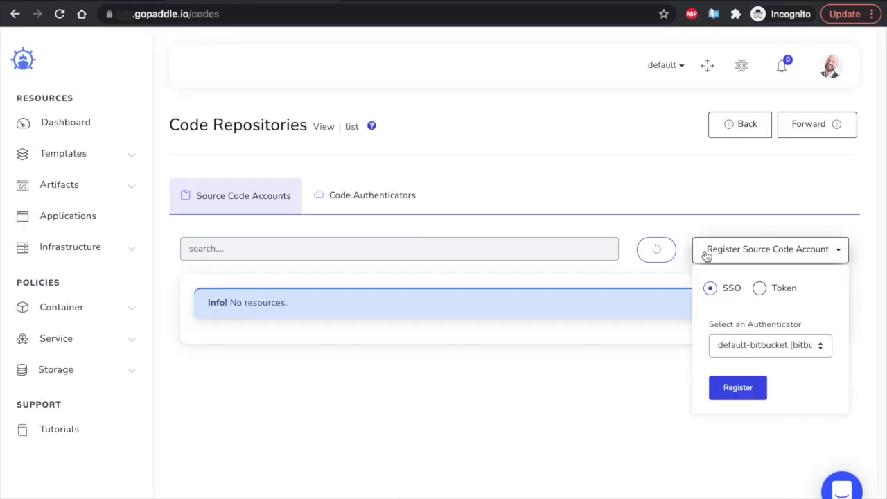
click(759, 290)
click(771, 448)
key(ctrl+v)
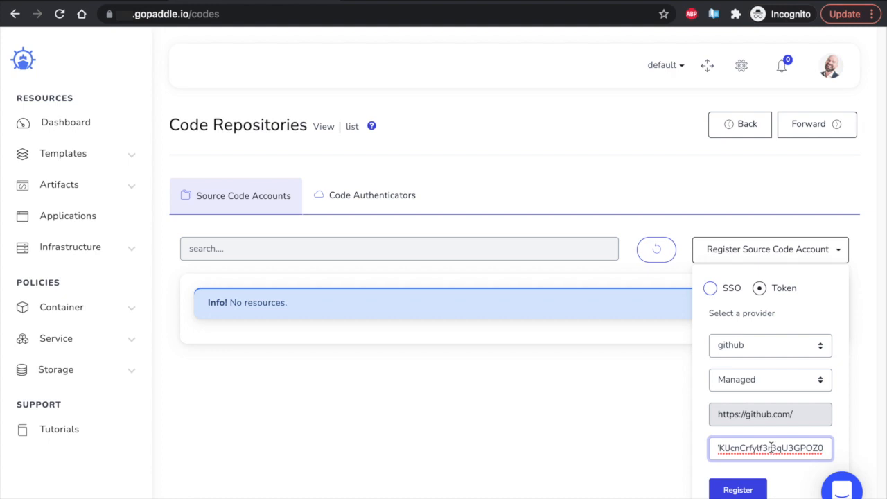
click(611, 473)
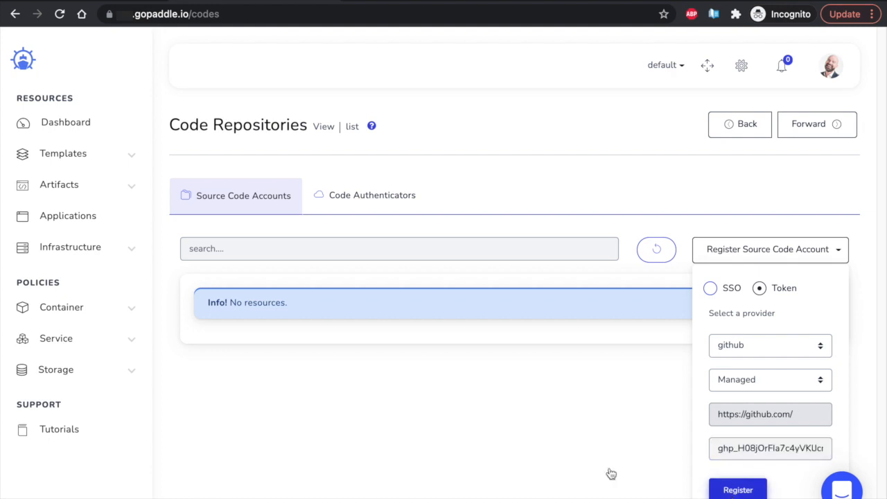